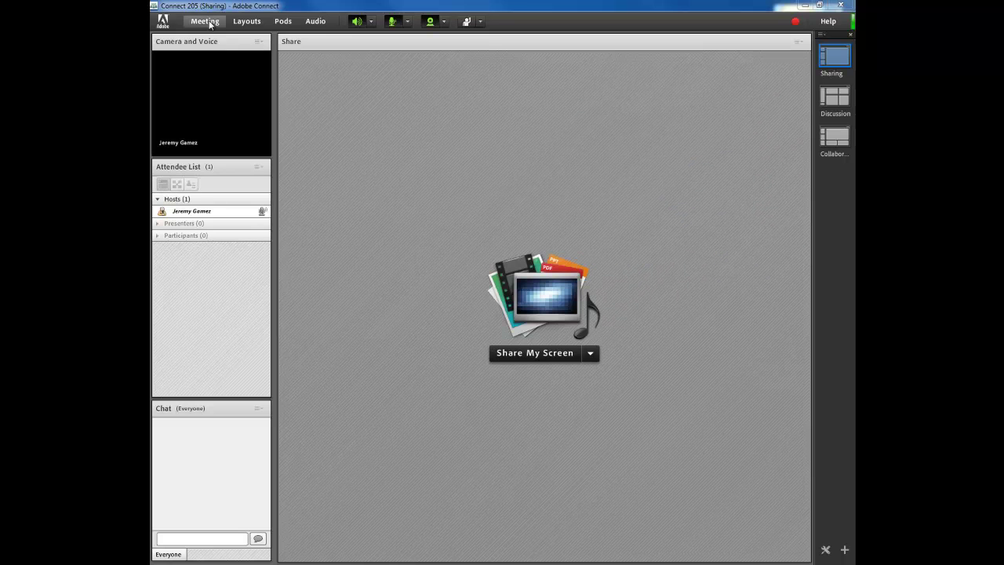
Step: Stop the Connect 205 session's recording using the red recording indicator's Stop Recording option
{"action": "left_click", "coordinate": [210, 24]}
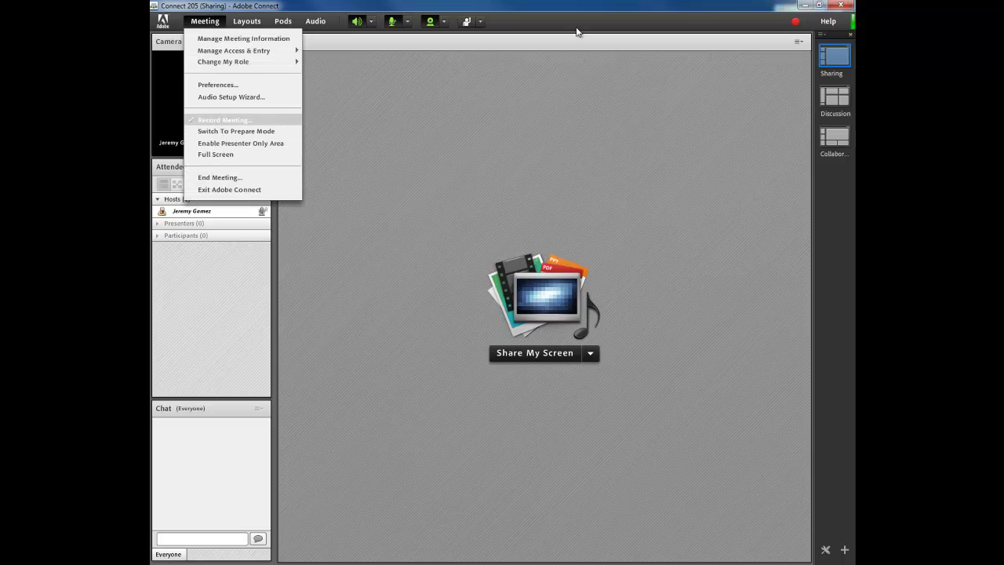
{"action": "left_click", "coordinate": [729, 25]}
{"action": "left_click", "coordinate": [798, 22]}
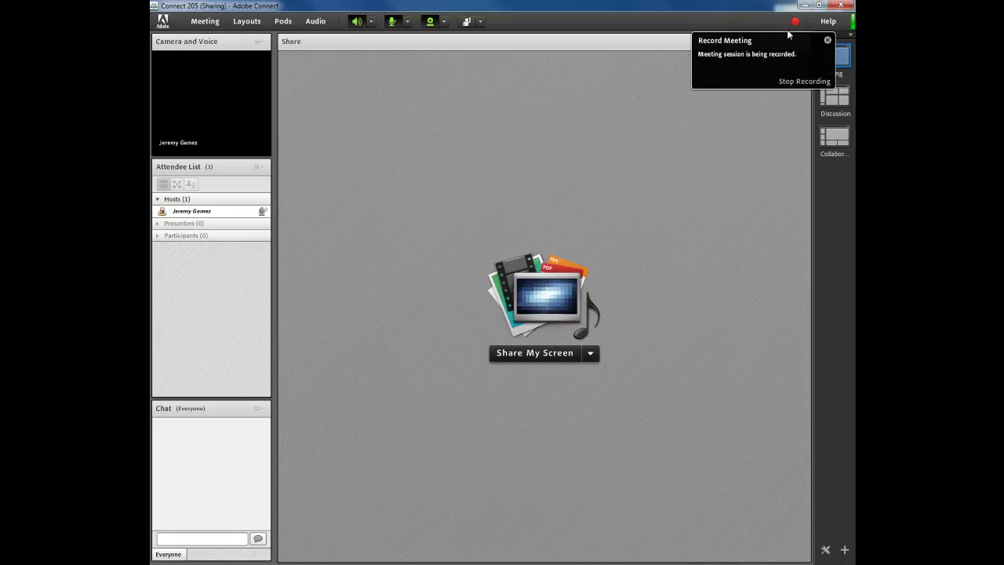
{"action": "left_click", "coordinate": [796, 81]}
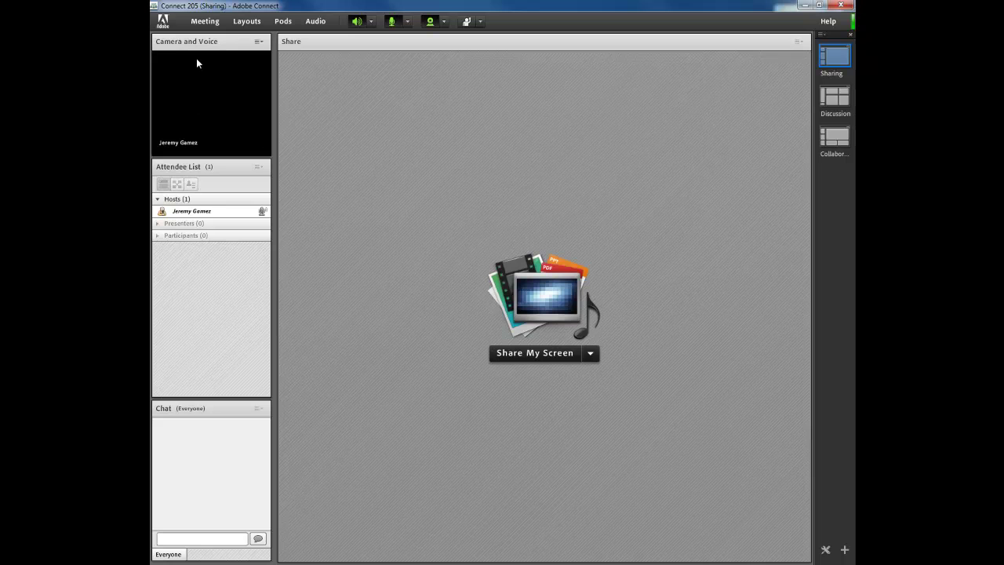
Step: End the Connect 205 meeting through Meeting > End Meeting
{"action": "left_click", "coordinate": [199, 22]}
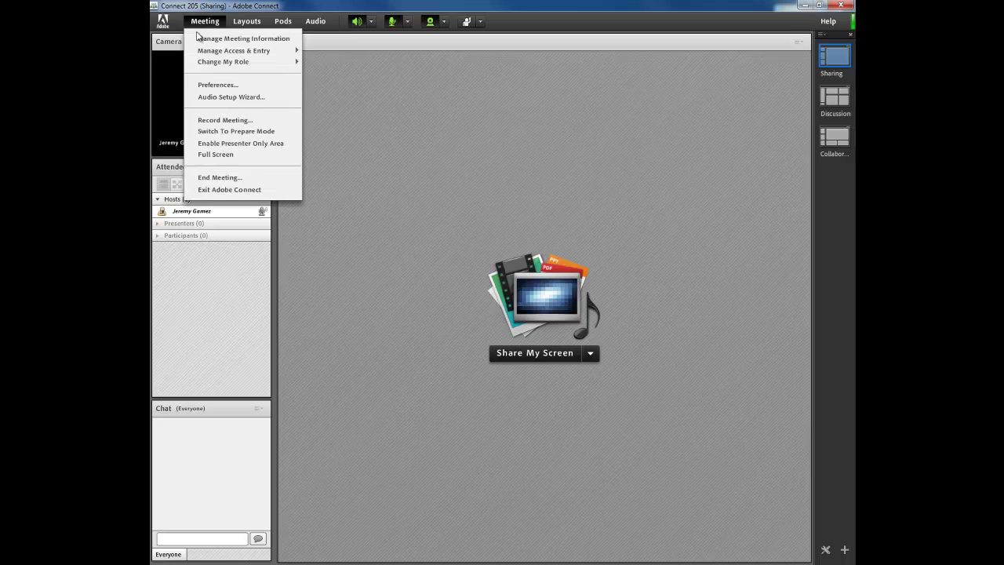
{"action": "left_click", "coordinate": [220, 179]}
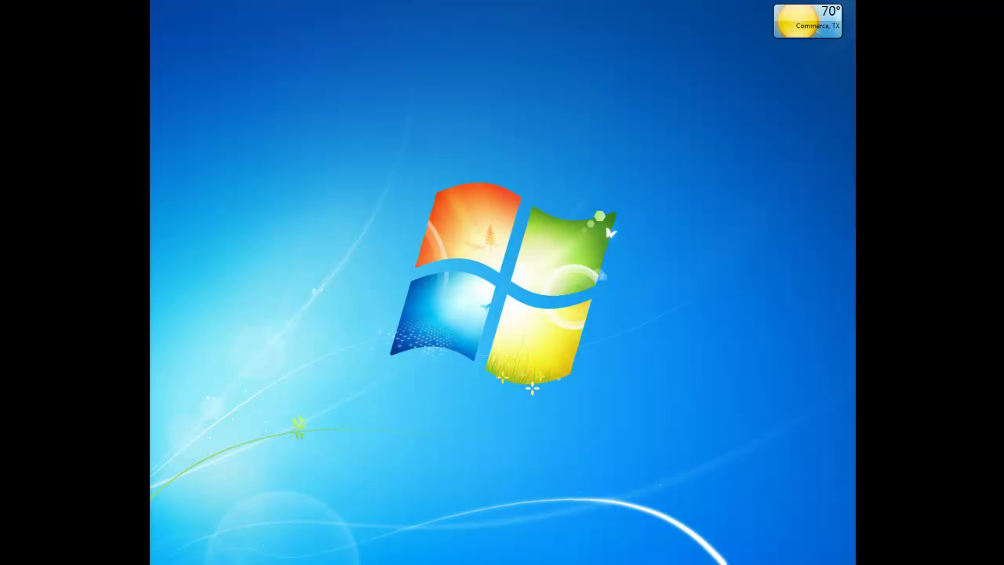
Step: Maximize the Chrome window and open the Meetings list in Adobe Connect Central
{"action": "double_click", "coordinate": [238, 11]}
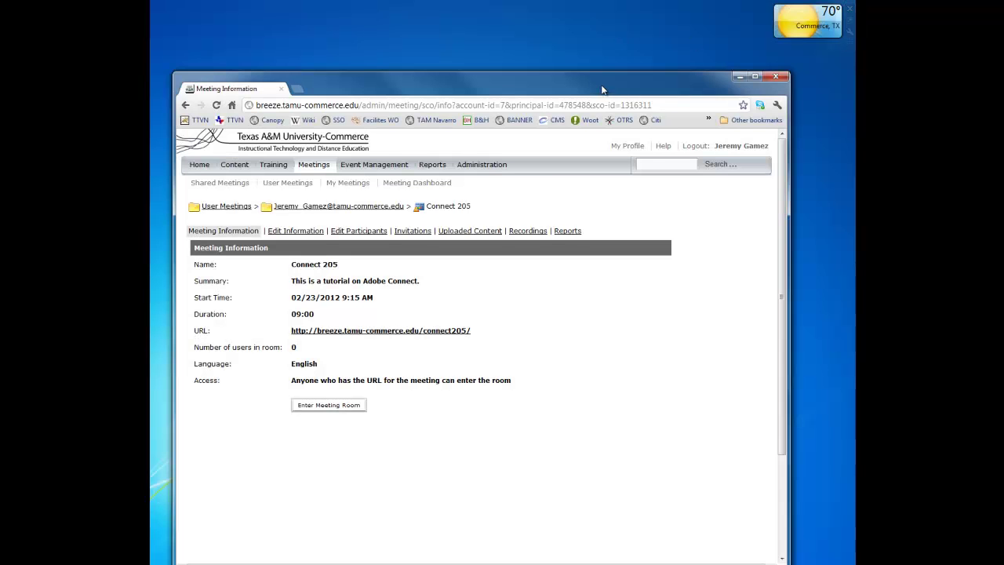
{"action": "left_click_drag", "start_coordinate": [603, 87], "coordinate": [602, 47]}
{"action": "left_click", "coordinate": [754, 36]}
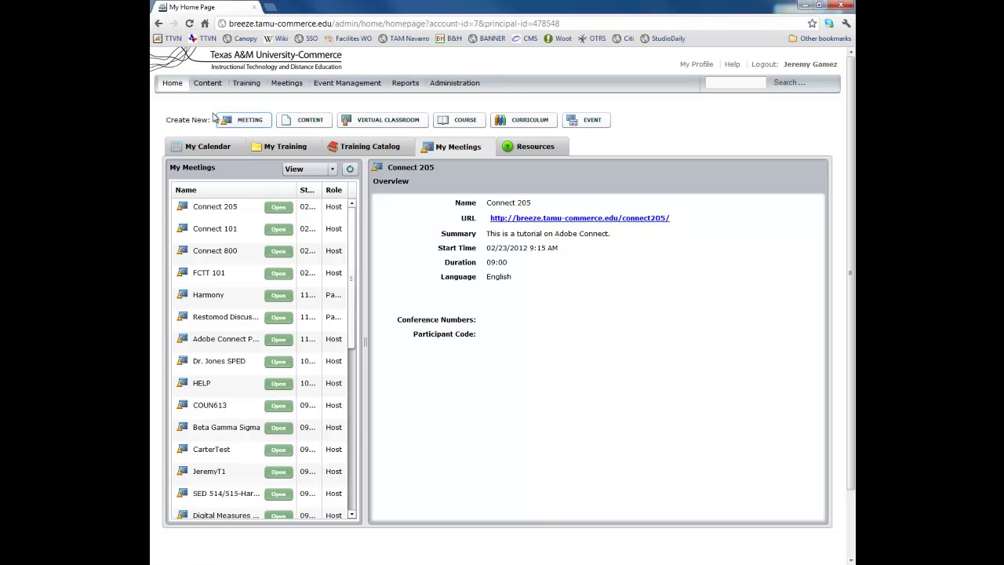
{"action": "left_click", "coordinate": [276, 88]}
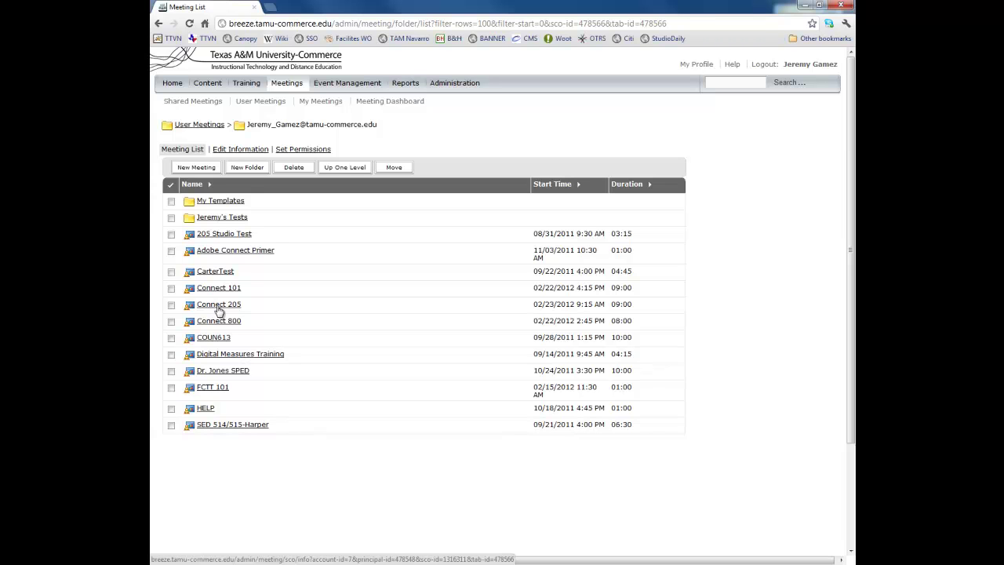
{"action": "left_click", "coordinate": [218, 306]}
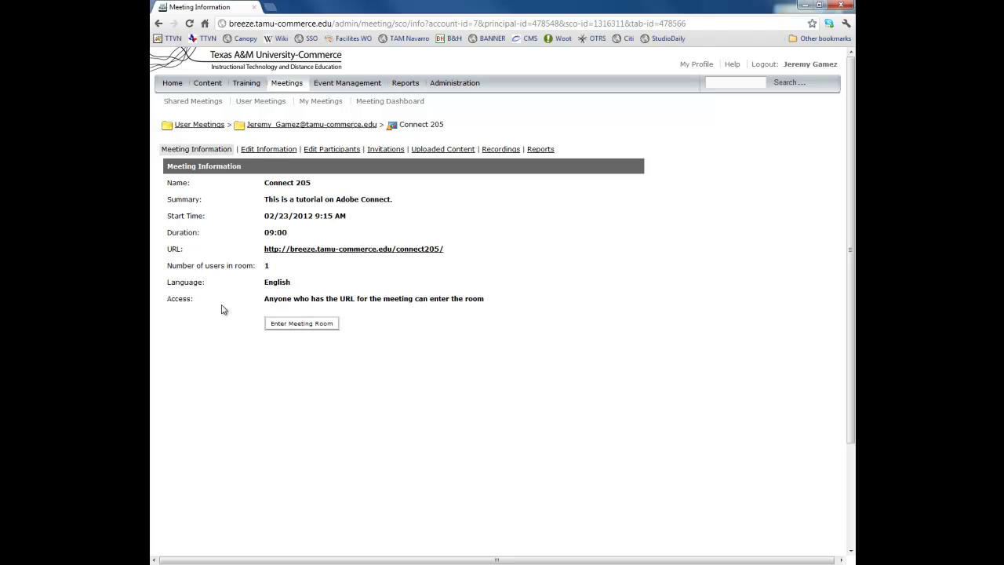
{"action": "left_click", "coordinate": [269, 153]}
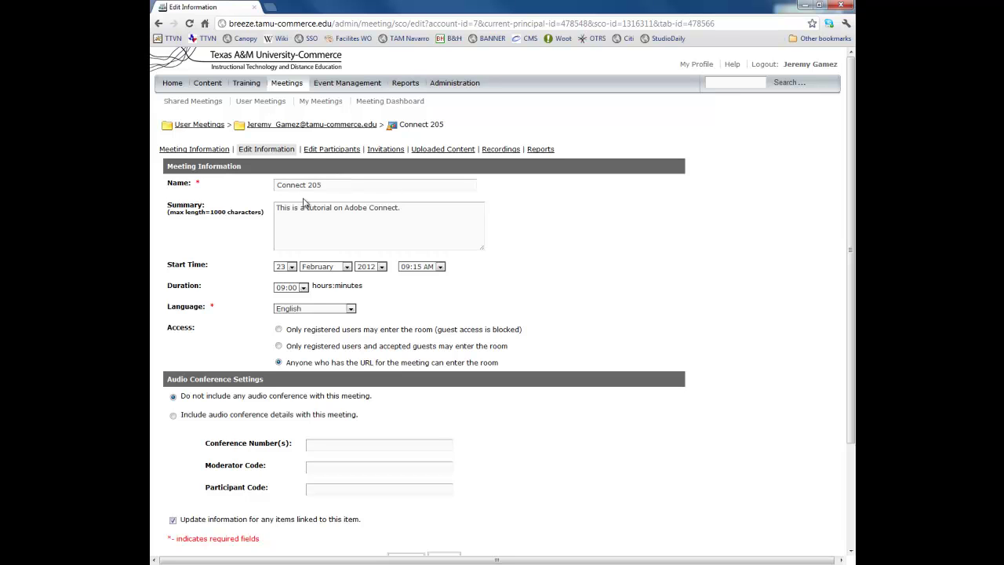
{"action": "left_click", "coordinate": [205, 149]}
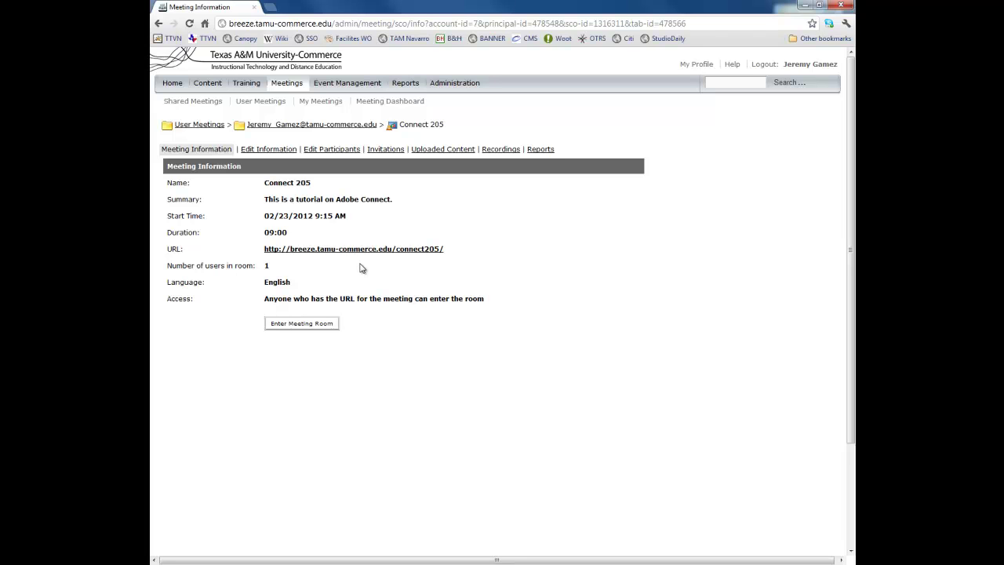
{"action": "left_click", "coordinate": [318, 126]}
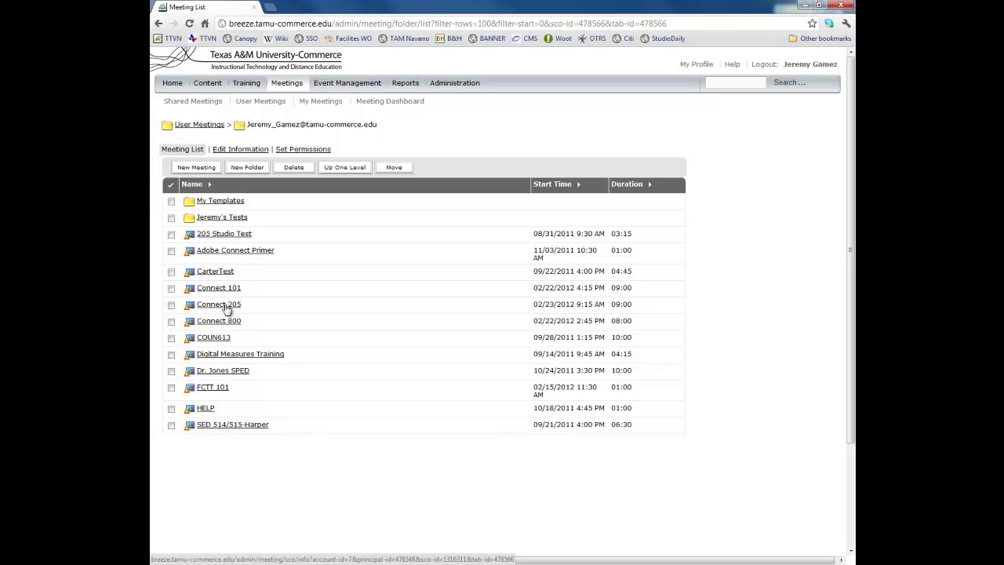
Step: Start the Connect 205 meeting again, then end it and confirm with OK
{"action": "left_click", "coordinate": [226, 307]}
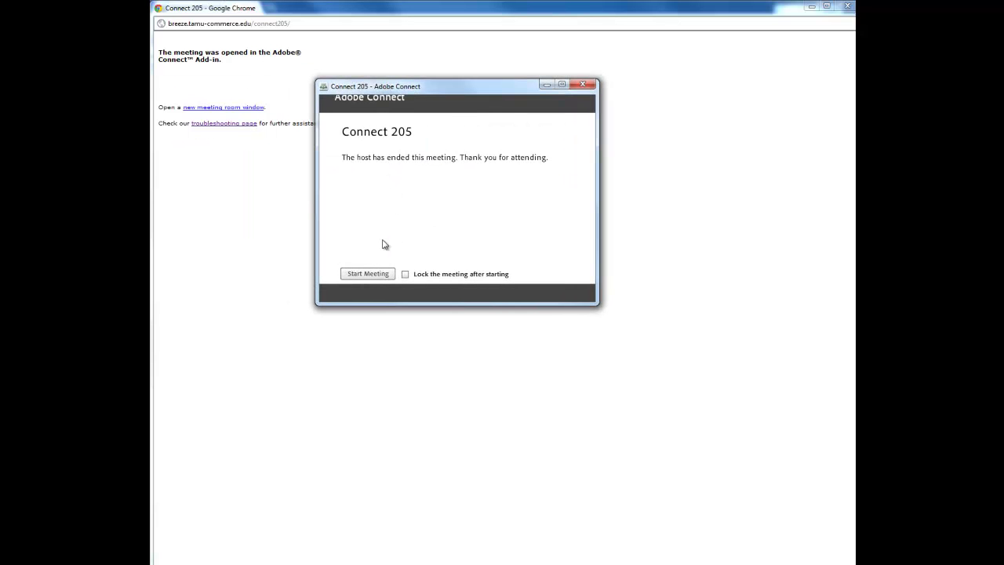
{"action": "left_click", "coordinate": [368, 274]}
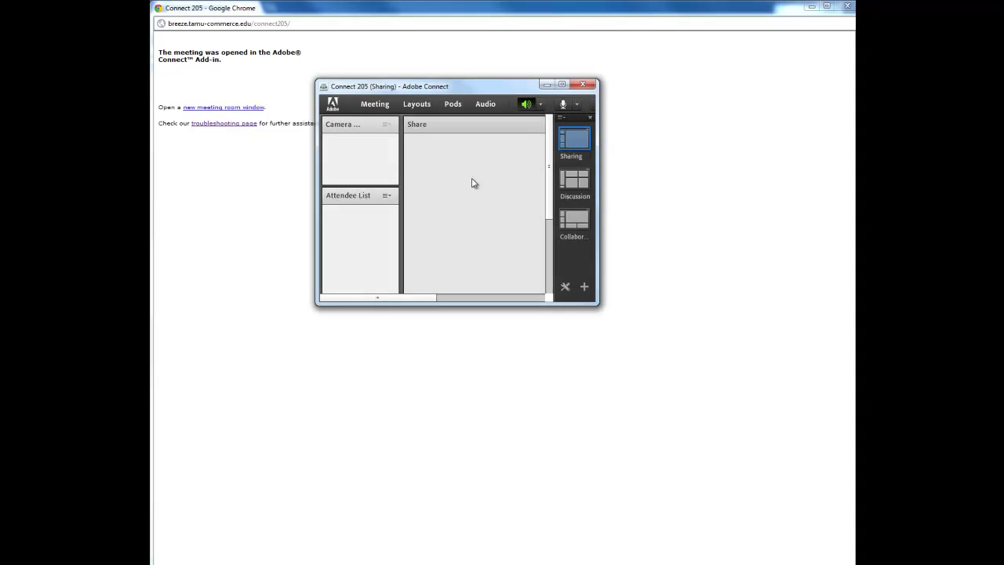
{"action": "left_click", "coordinate": [374, 112]}
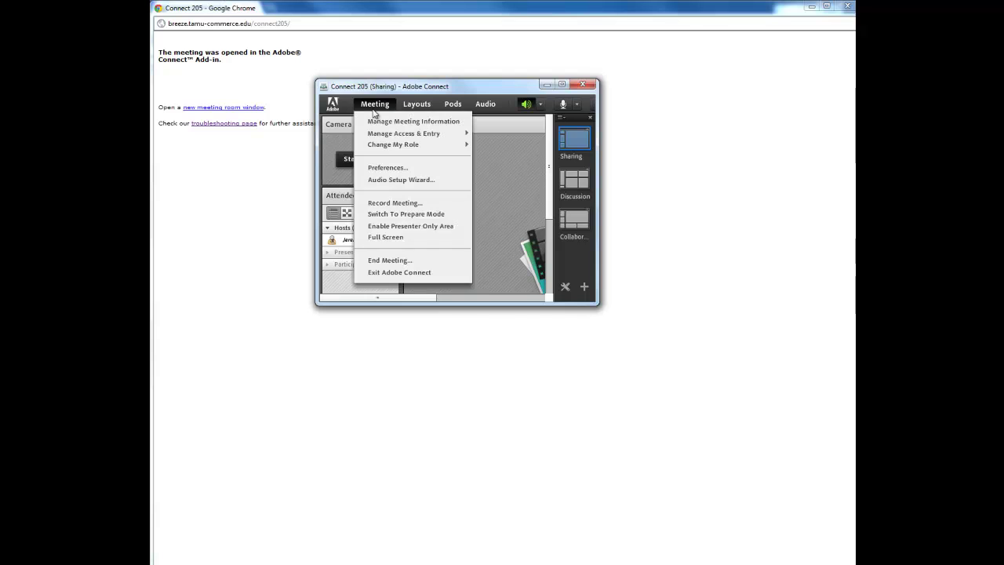
{"action": "left_click", "coordinate": [398, 265]}
{"action": "left_click", "coordinate": [516, 284]}
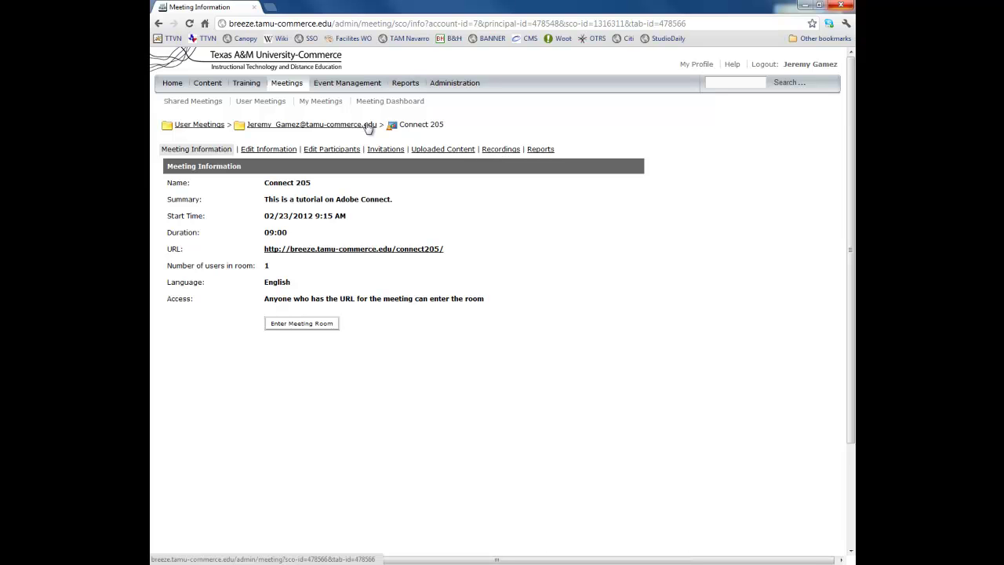
Step: Open Connect 205's Recordings list and look over the private Connect 205 Wk1 recording's details
{"action": "left_click", "coordinate": [497, 150]}
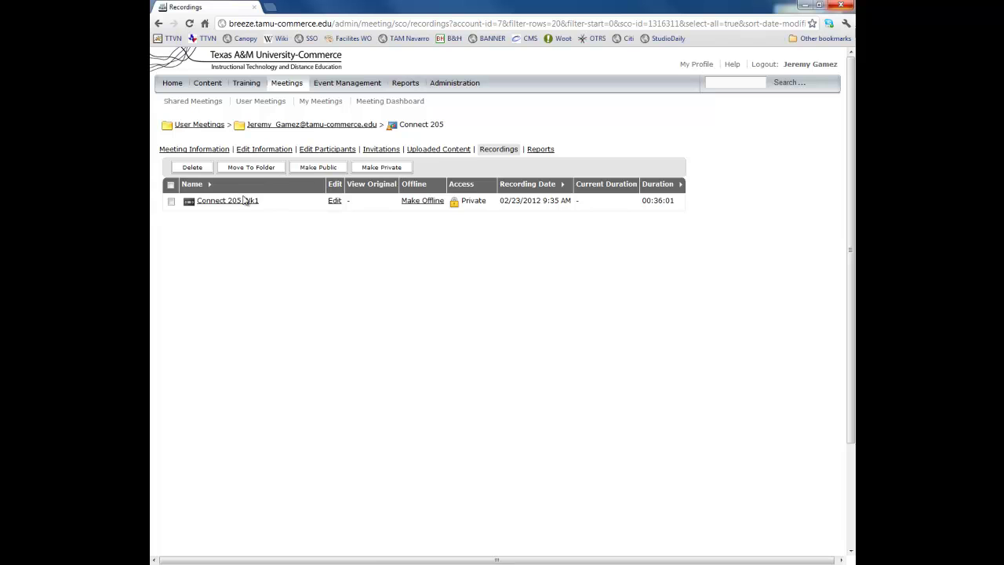
{"action": "left_click", "coordinate": [242, 202]}
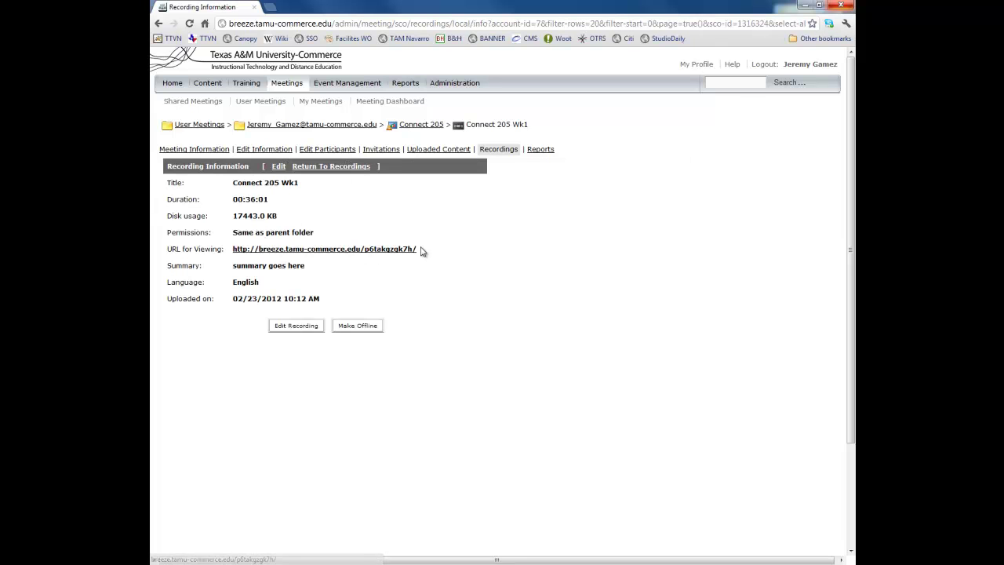
{"action": "left_click_drag", "start_coordinate": [422, 249], "coordinate": [243, 251]}
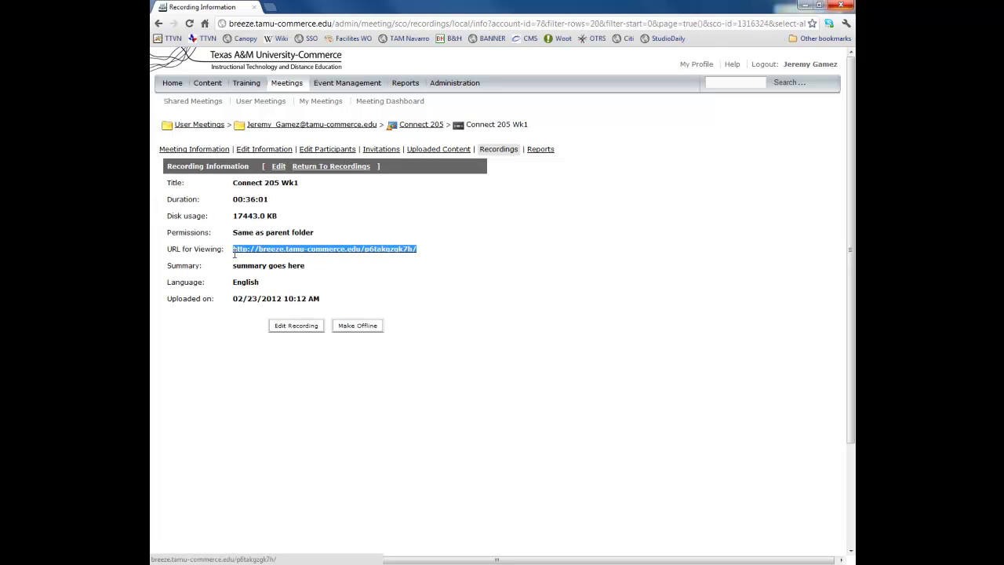
{"action": "left_click", "coordinate": [370, 273]}
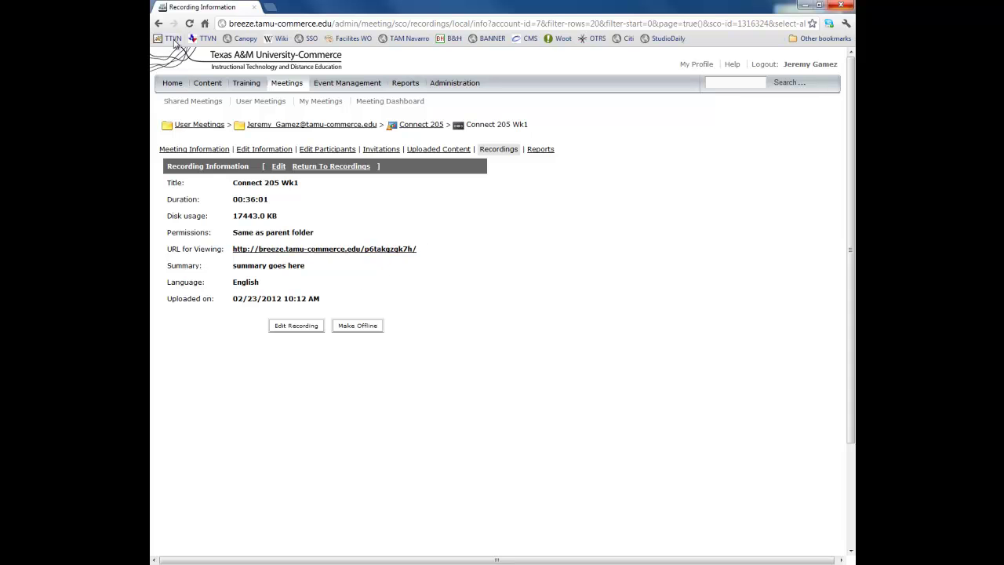
{"action": "left_click", "coordinate": [158, 22]}
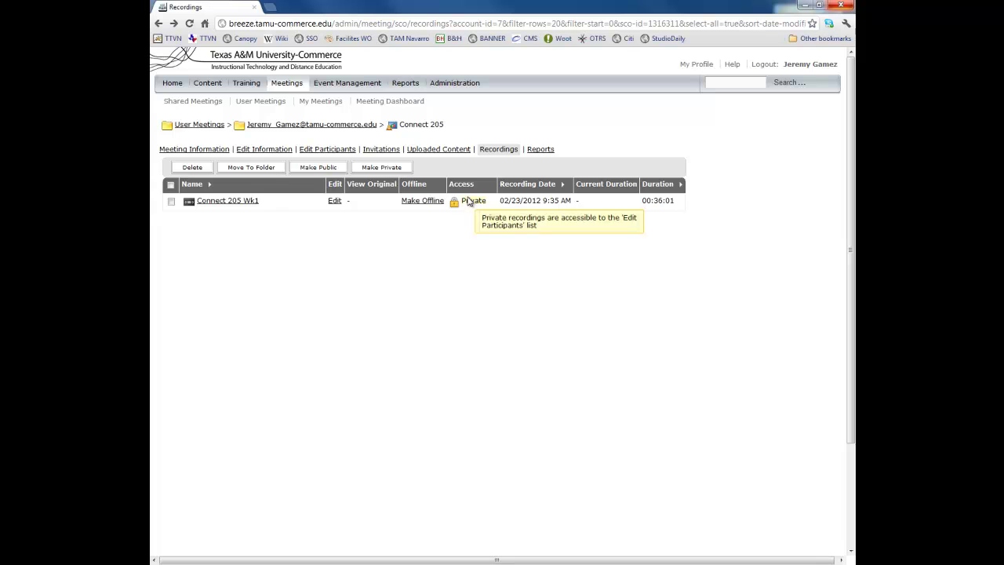
{"action": "mouse_move", "coordinate": [483, 206]}
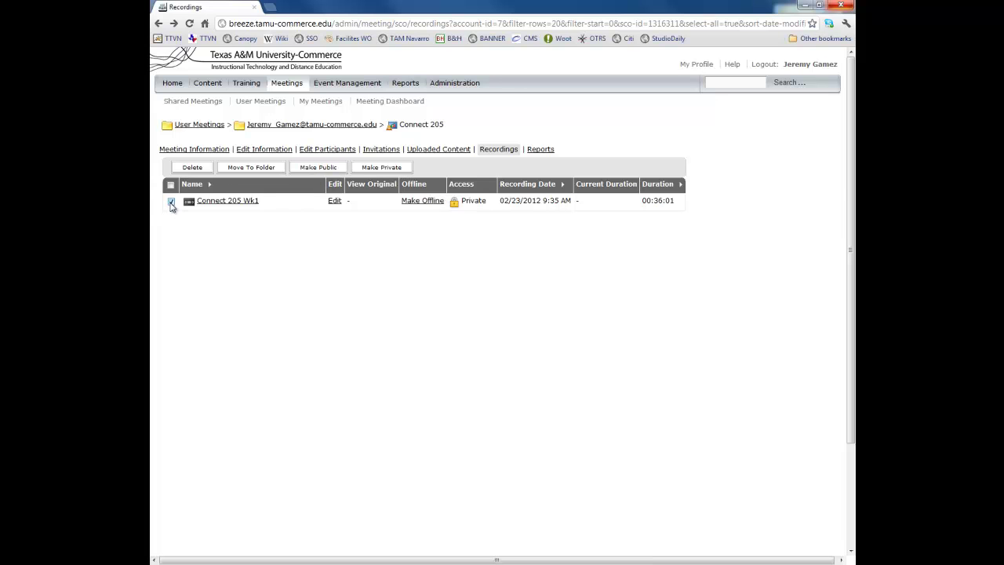
{"action": "left_click", "coordinate": [303, 167]}
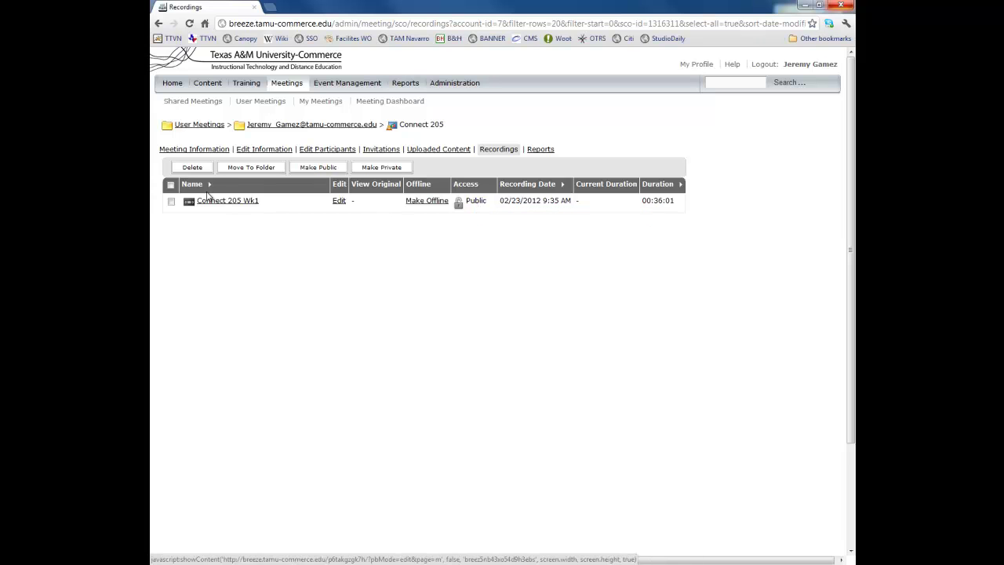
{"action": "left_click", "coordinate": [171, 201]}
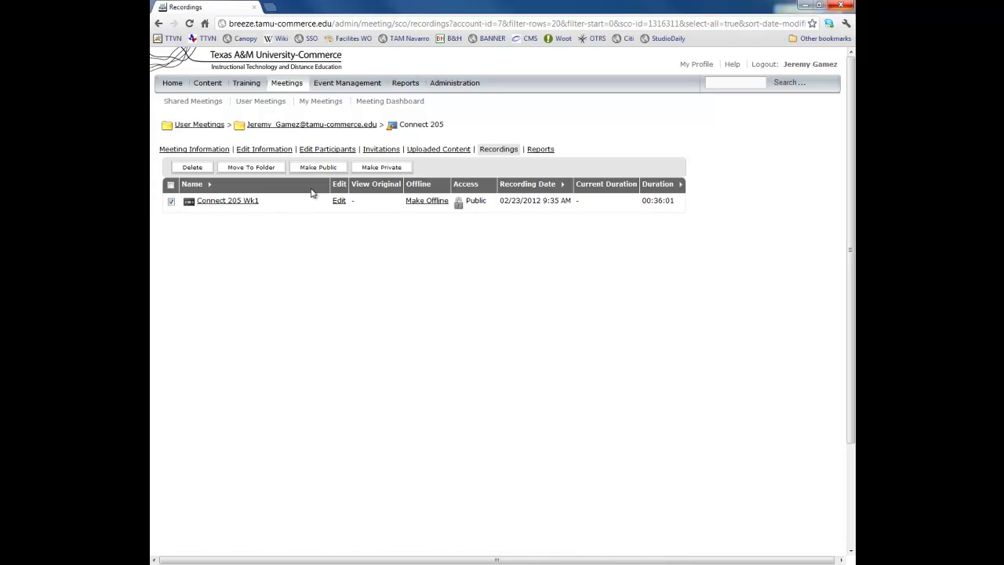
{"action": "left_click", "coordinate": [382, 170]}
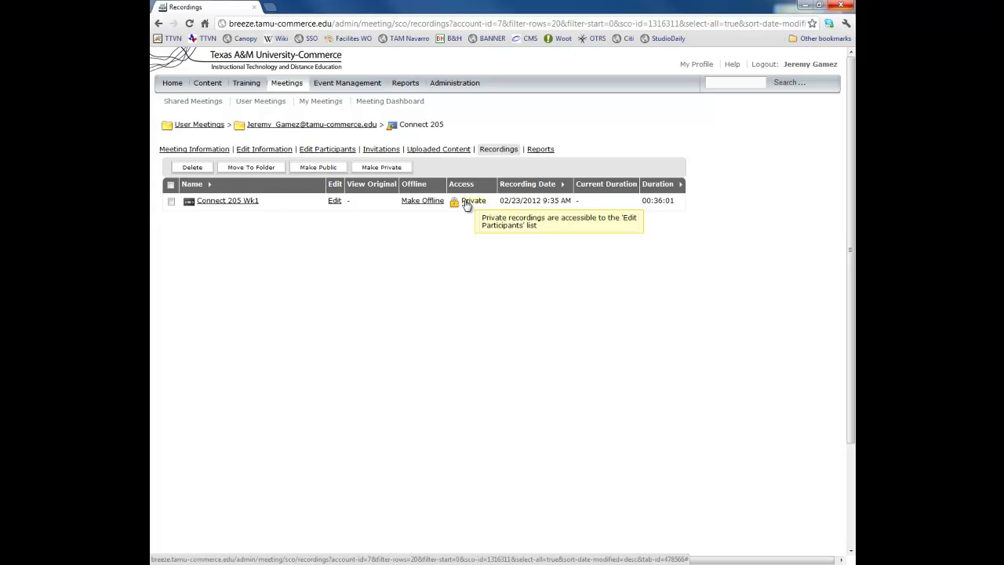
Step: Review Connect 205's participants and information, then return to it via Home > Meetings
{"action": "left_click", "coordinate": [337, 151]}
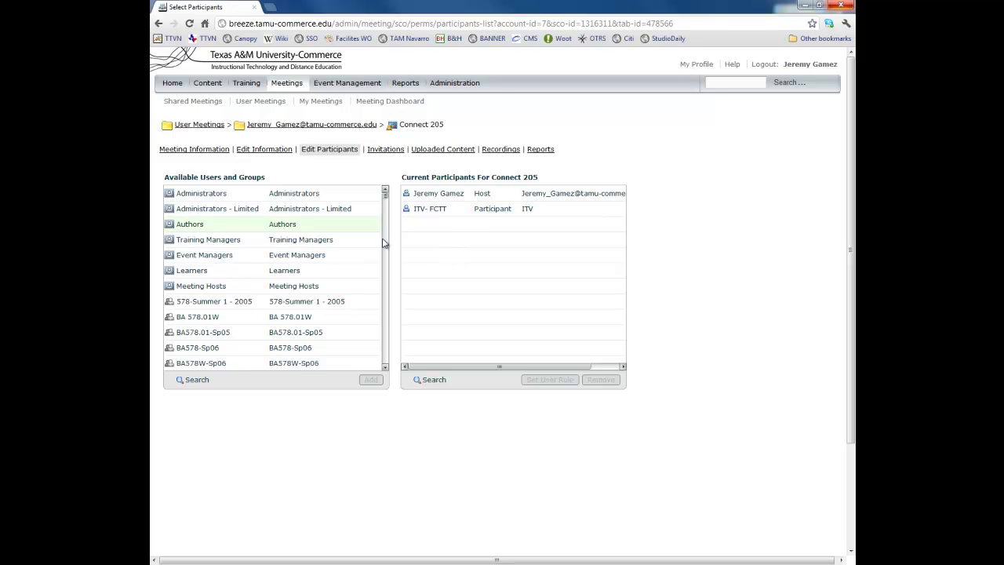
{"action": "left_click", "coordinate": [268, 150]}
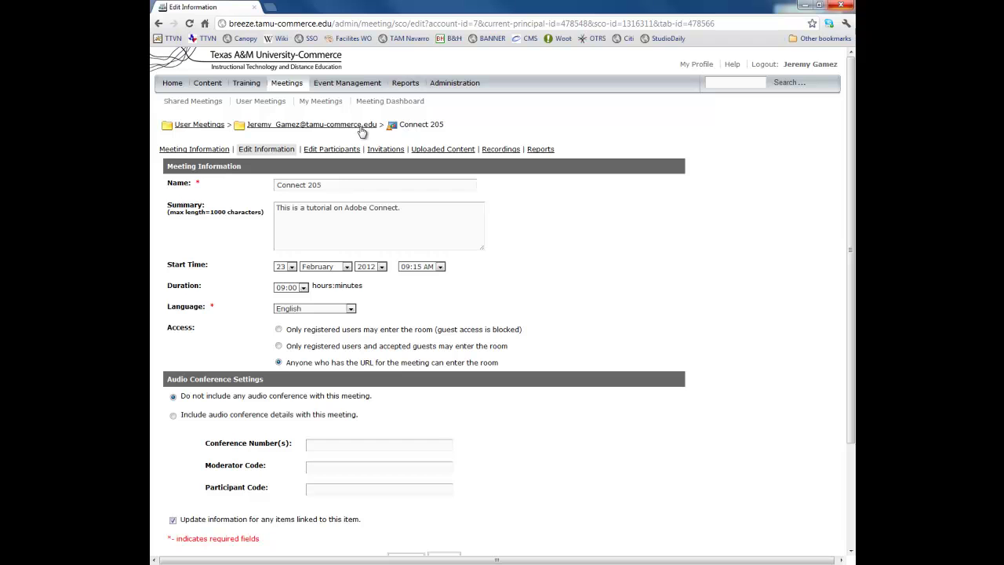
{"action": "left_click", "coordinate": [173, 83]}
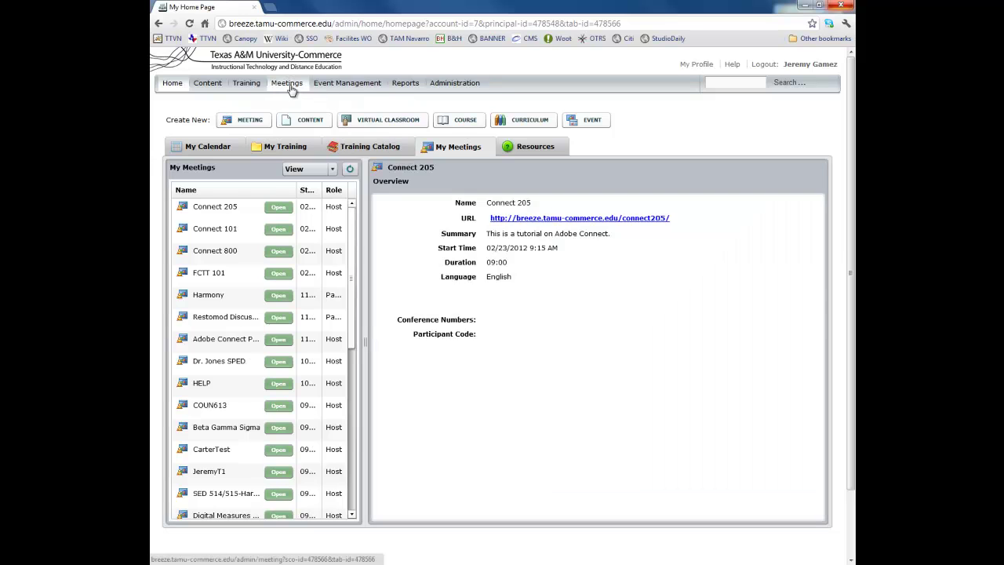
{"action": "left_click", "coordinate": [289, 86]}
{"action": "left_click", "coordinate": [222, 308]}
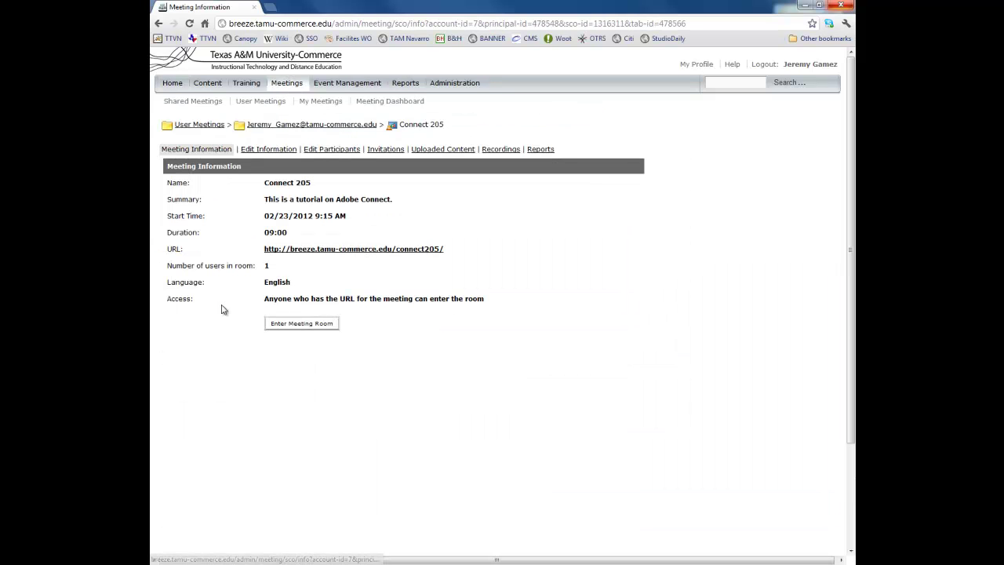
Step: Set the Connect 205 Wk1 recording to Public from the meeting's Recordings list
{"action": "left_click", "coordinate": [495, 152]}
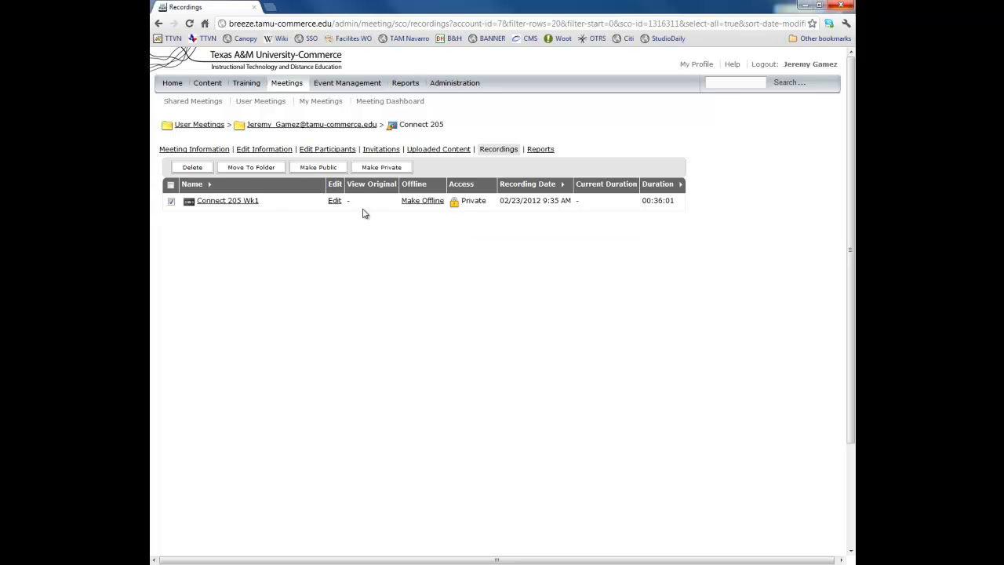
{"action": "left_click", "coordinate": [316, 168]}
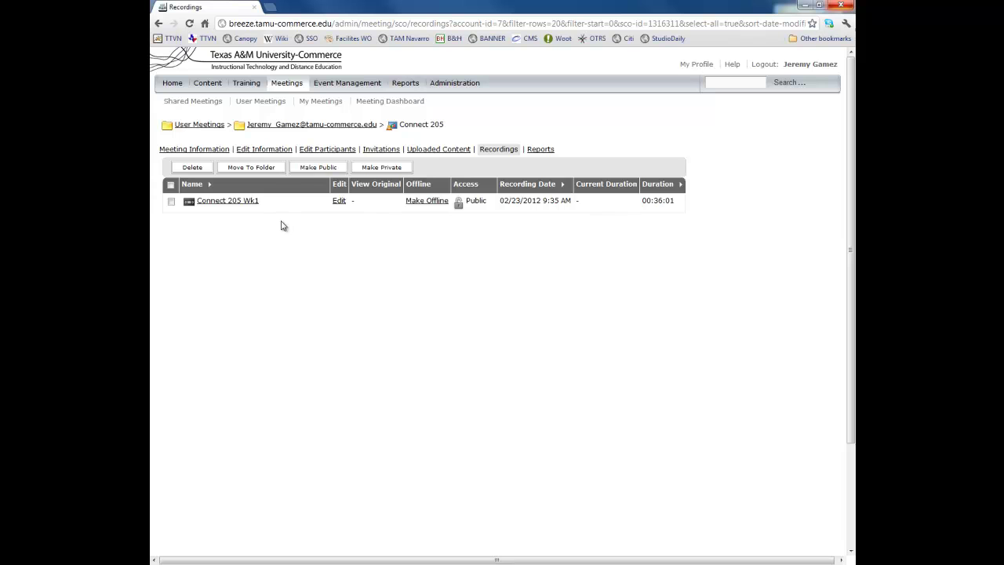
Step: Open the Connect 205 Wk1 details and highlight its URL for Viewing
{"action": "left_click", "coordinate": [239, 206]}
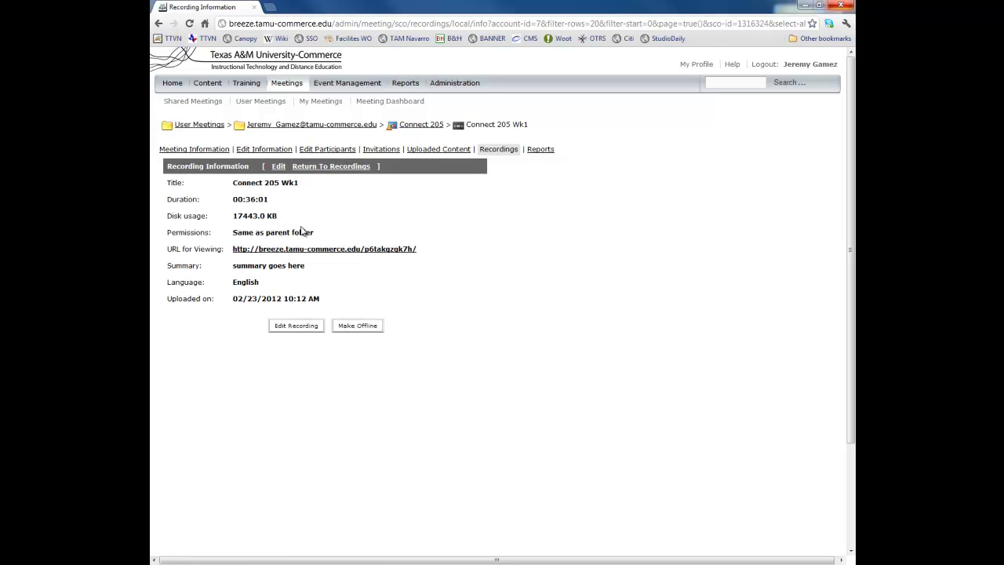
{"action": "left_click_drag", "start_coordinate": [418, 250], "coordinate": [234, 249]}
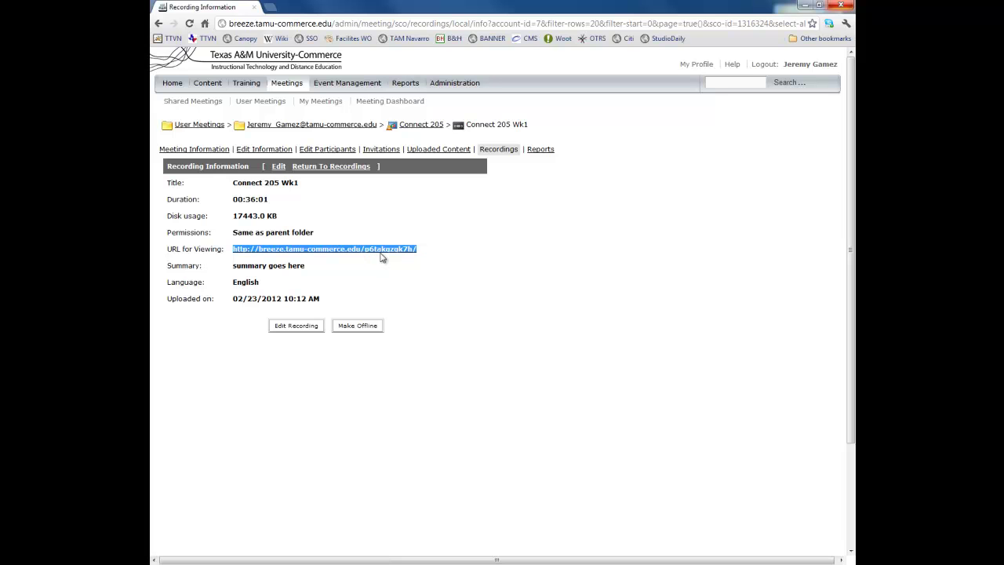
{"action": "left_click", "coordinate": [396, 260]}
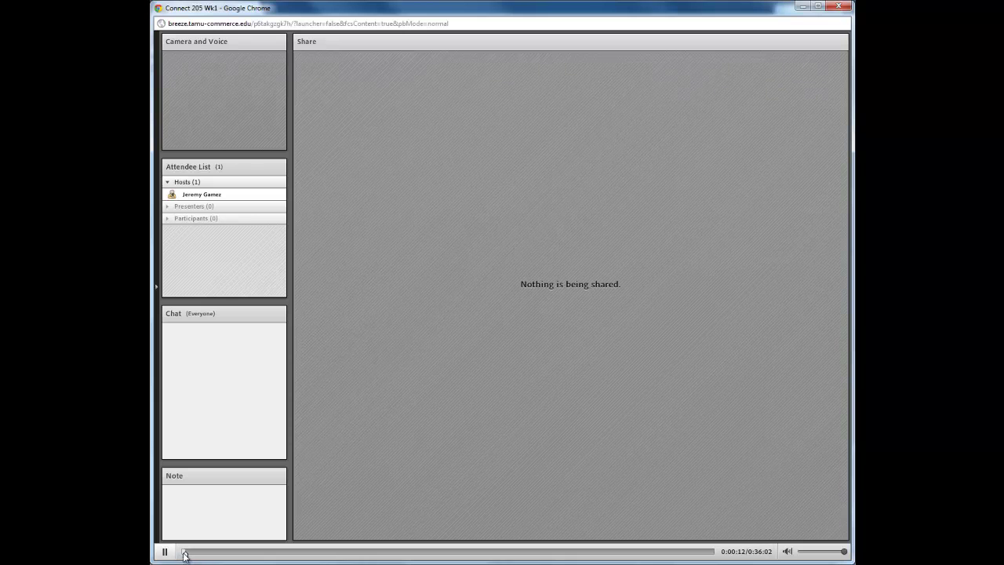
{"action": "left_click_drag", "start_coordinate": [185, 555], "coordinate": [232, 555]}
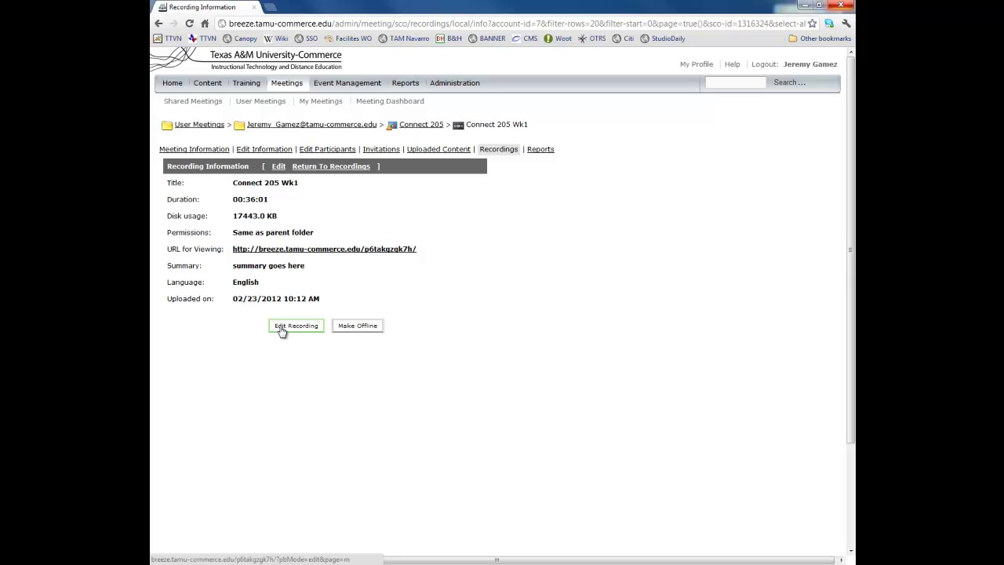
Step: Open Connect 205 Wk1 in the editor, pause, and mark 0:00:00 to about 0:01:00
{"action": "left_click", "coordinate": [282, 328]}
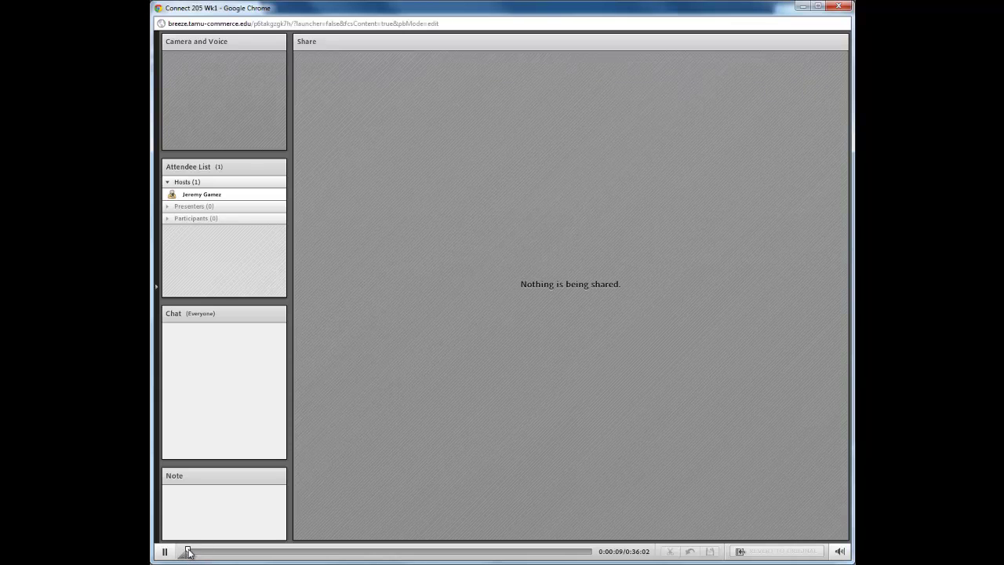
{"action": "left_click_drag", "start_coordinate": [189, 552], "coordinate": [301, 546]}
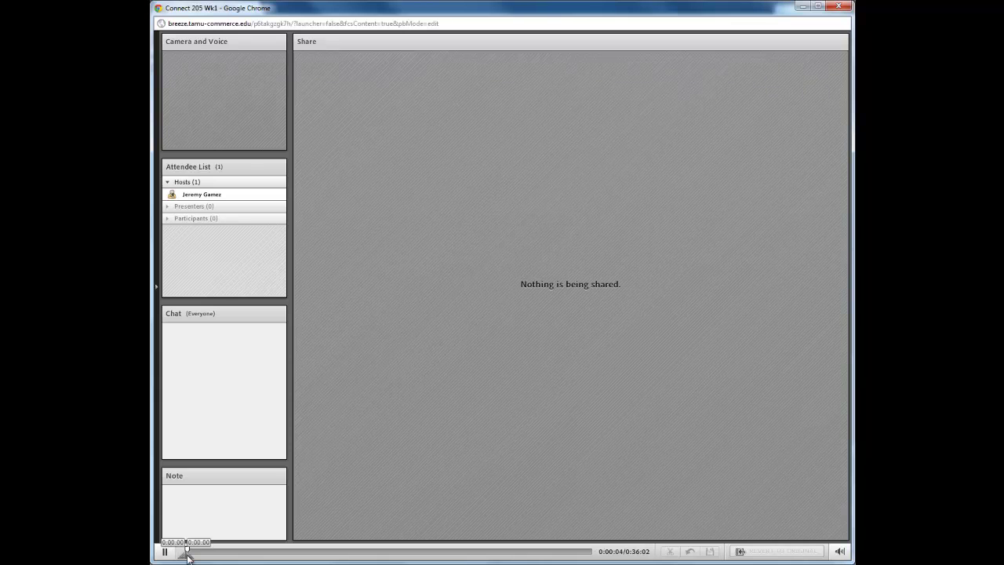
{"action": "left_click", "coordinate": [165, 551]}
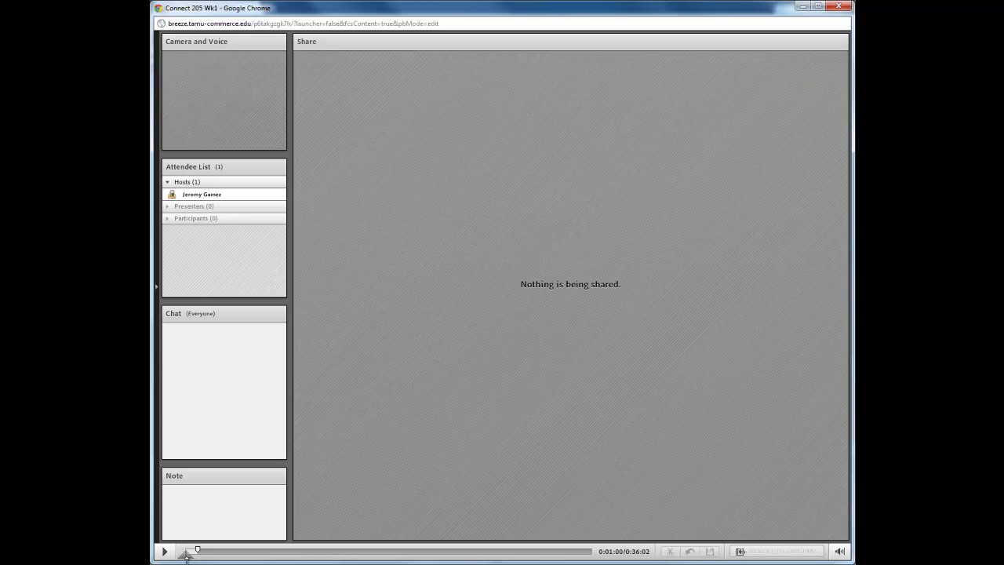
{"action": "mouse_move", "coordinate": [184, 556]}
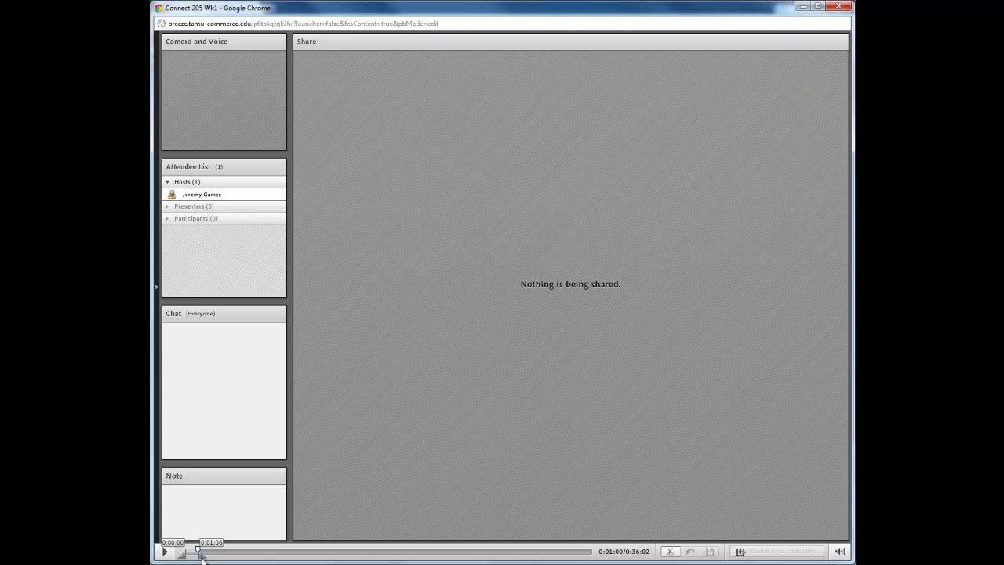
{"action": "left_click_drag", "start_coordinate": [201, 556], "coordinate": [200, 557]}
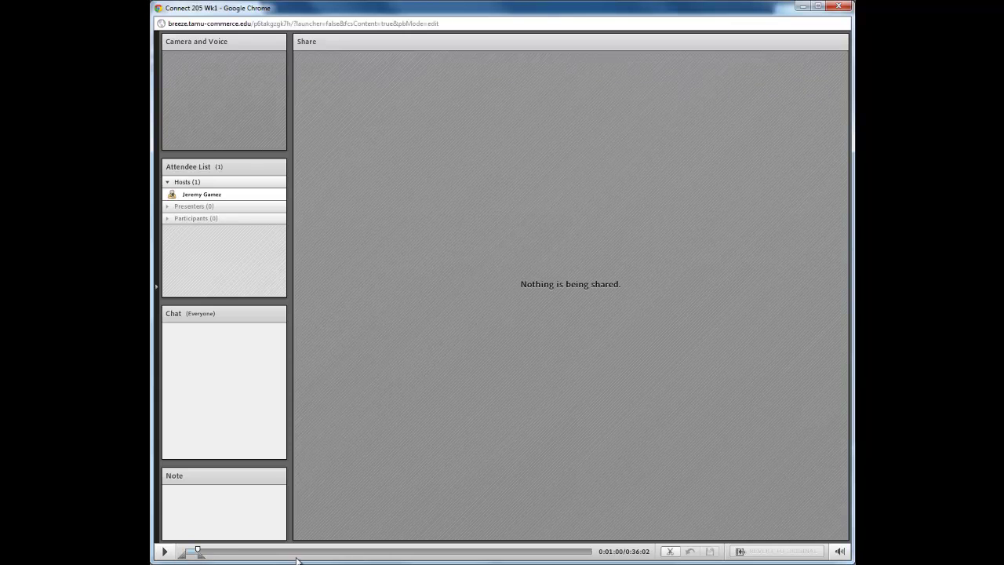
Step: Cut the marked first minute, then select the timeline from 0:31:19 to the 0:36:02 end
{"action": "left_click", "coordinate": [670, 552]}
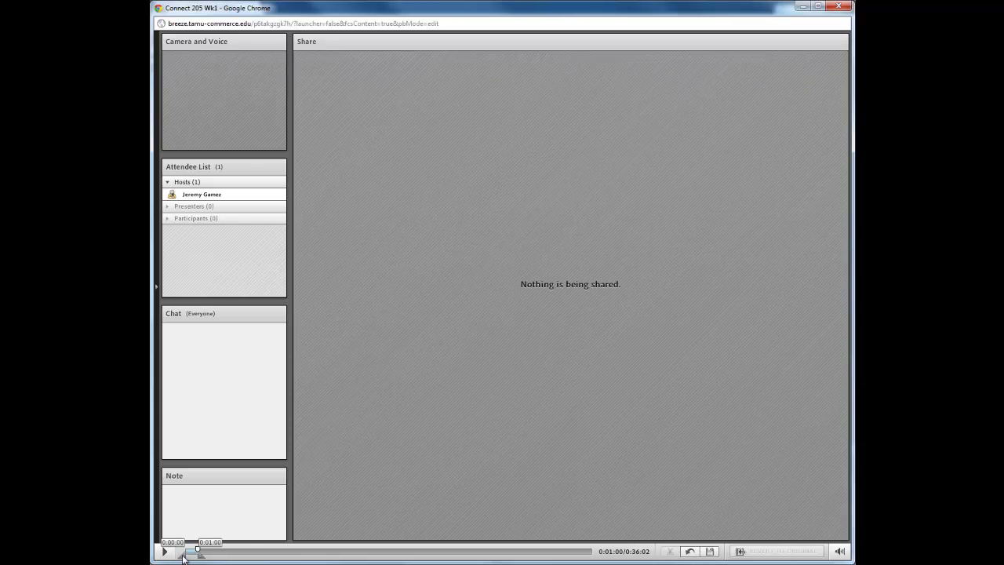
{"action": "left_click_drag", "start_coordinate": [183, 556], "coordinate": [336, 556]}
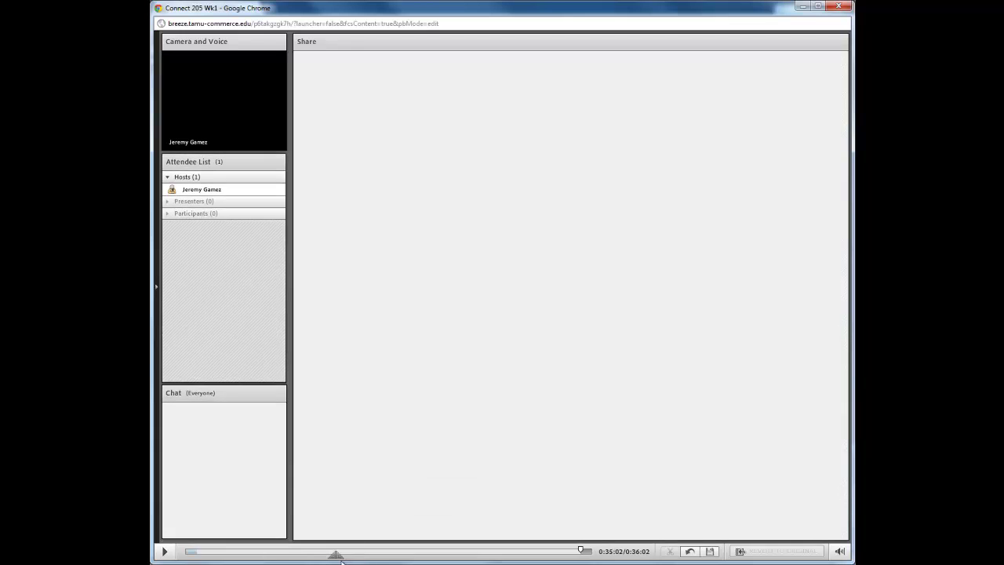
{"action": "left_click_drag", "start_coordinate": [339, 555], "coordinate": [596, 554]}
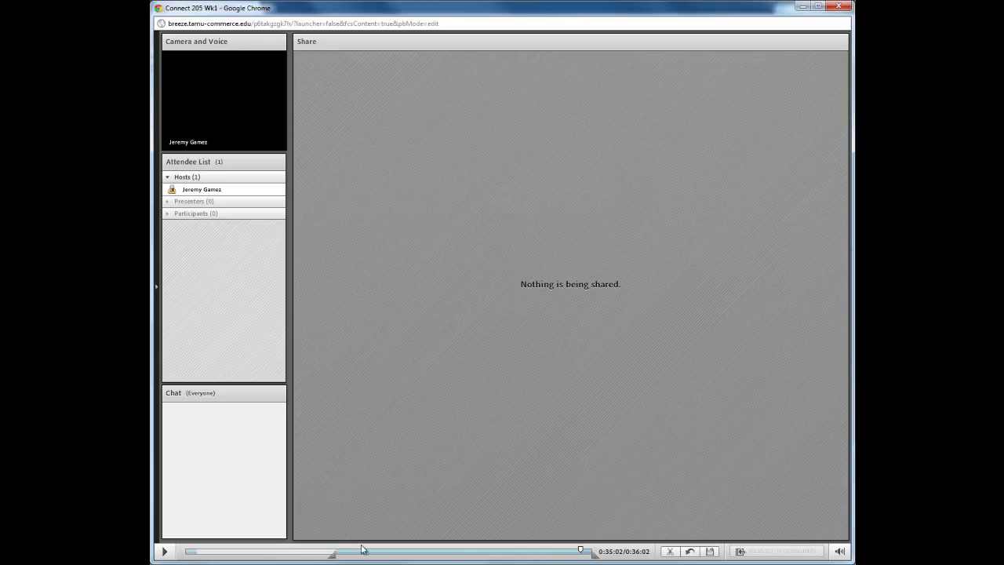
{"action": "mouse_move", "coordinate": [335, 556]}
{"action": "mouse_move", "coordinate": [335, 555]}
{"action": "left_mouse_down"}
{"action": "mouse_move", "coordinate": [536, 549]}
{"action": "mouse_move", "coordinate": [577, 558]}
{"action": "left_mouse_up"}
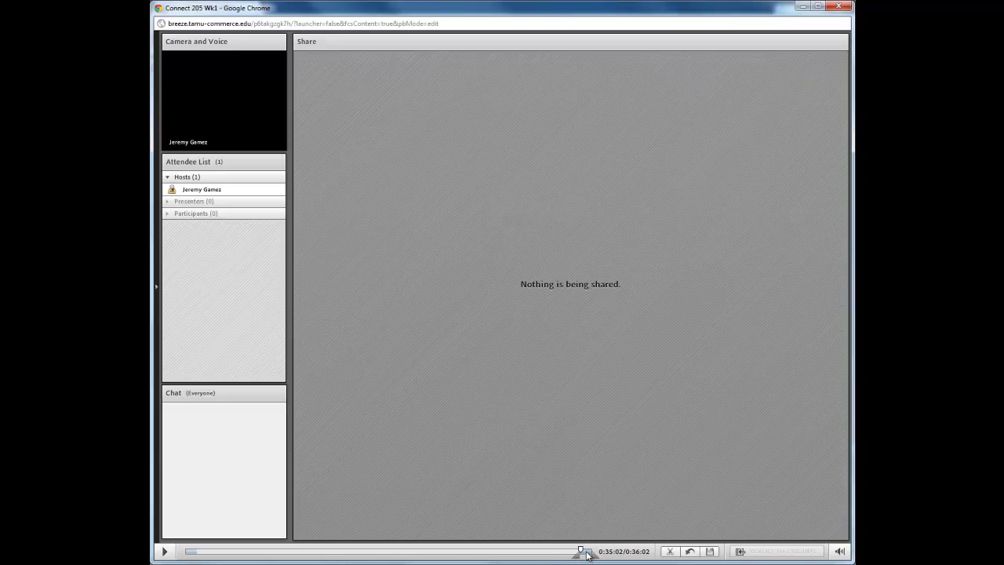
Step: Cut the marked ending to shorten the recording to 32:01, then mark the 0:19:19–0:20:32 span
{"action": "left_click", "coordinate": [669, 553]}
{"action": "left_click_drag", "start_coordinate": [584, 554], "coordinate": [471, 554]}
{"action": "mouse_move", "coordinate": [467, 557]}
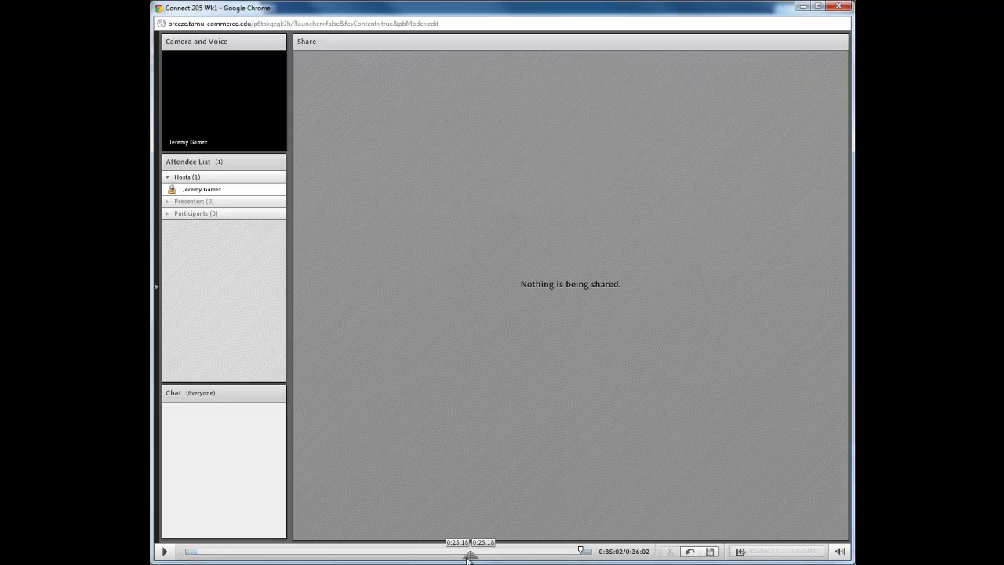
{"action": "left_click_drag", "start_coordinate": [468, 555], "coordinate": [398, 555]}
{"action": "mouse_move", "coordinate": [475, 555]}
{"action": "left_mouse_down"}
{"action": "mouse_move", "coordinate": [418, 557]}
{"action": "mouse_move", "coordinate": [428, 557]}
{"action": "left_mouse_up"}
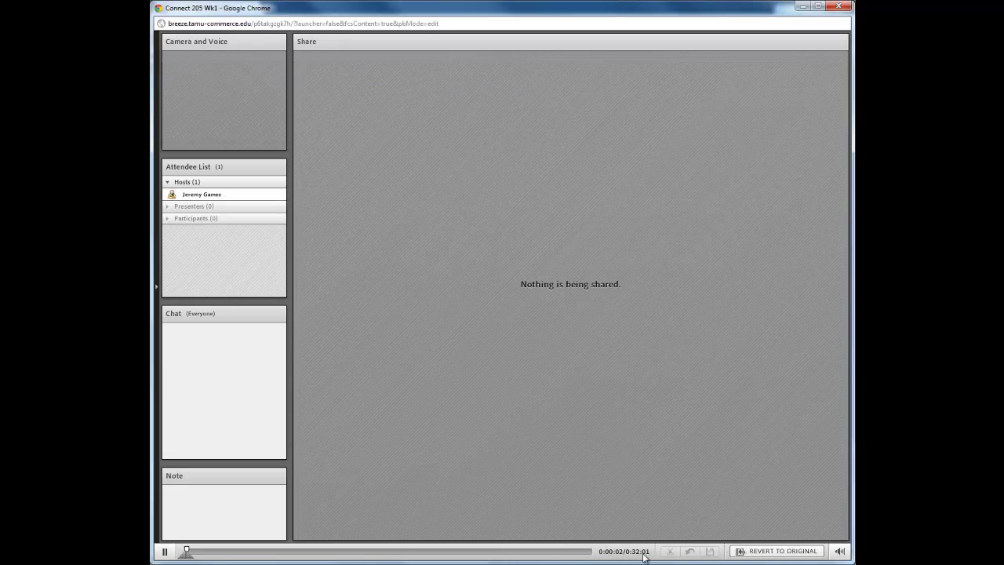
Step: Pause playback, close the editor, and open Connect 205 Wk1 from the Connect 205 recordings list
{"action": "left_click", "coordinate": [164, 551]}
{"action": "left_click", "coordinate": [838, 6]}
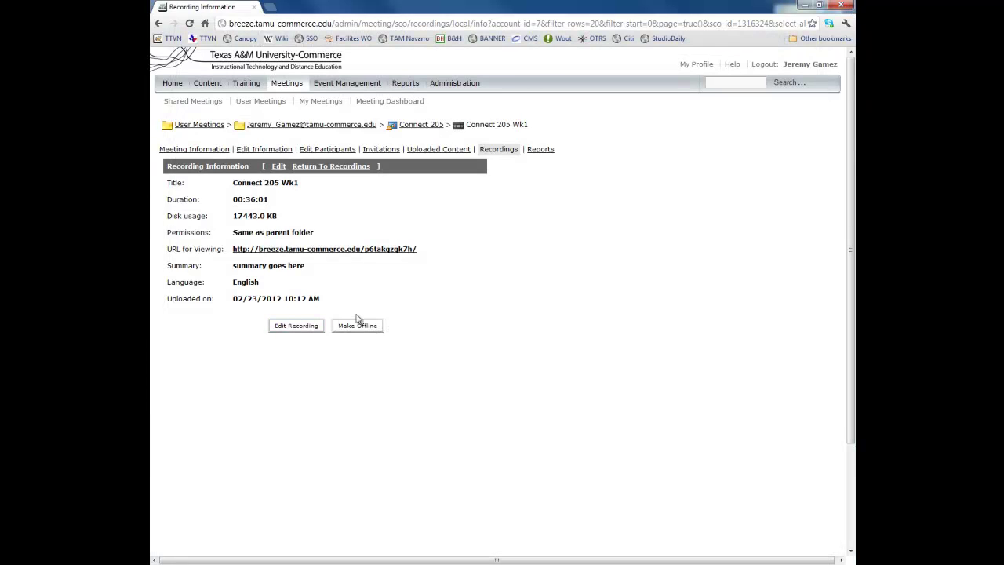
{"action": "left_click", "coordinate": [411, 127]}
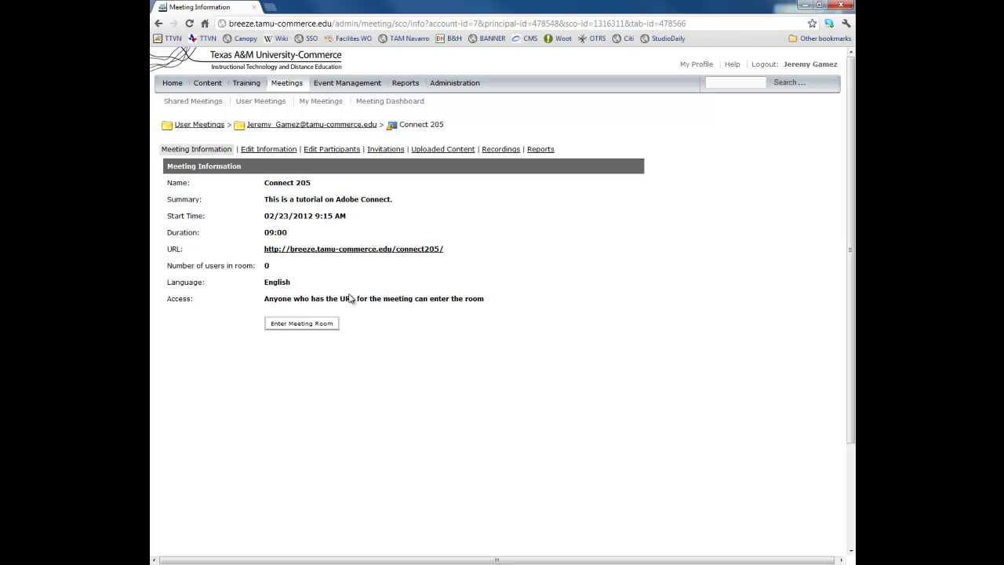
{"action": "left_click", "coordinate": [489, 151]}
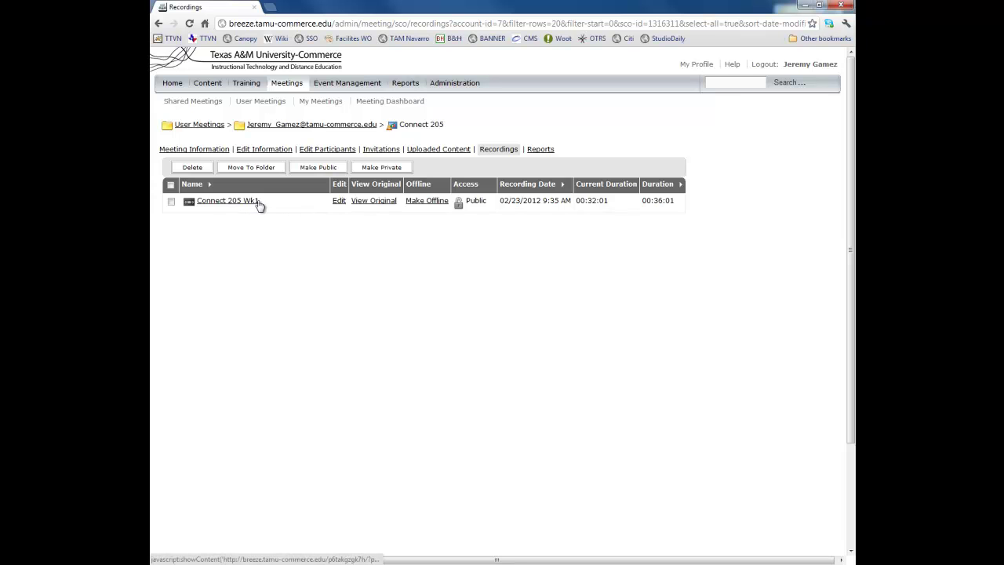
{"action": "left_click", "coordinate": [233, 204]}
Step: Play the trimmed recording from its viewing URL, close the player, and view the original version
{"action": "left_click", "coordinate": [308, 251]}
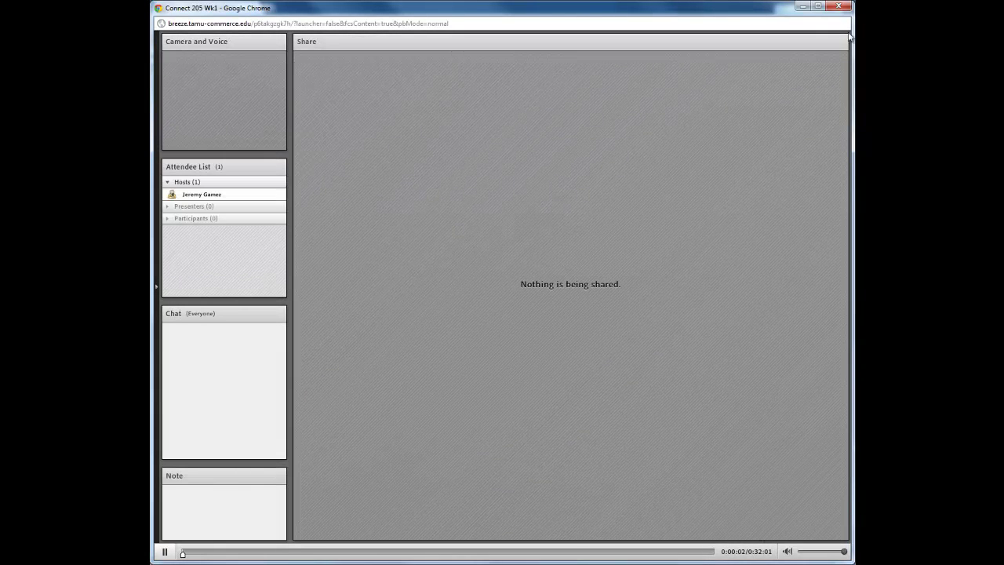
{"action": "left_click", "coordinate": [839, 7]}
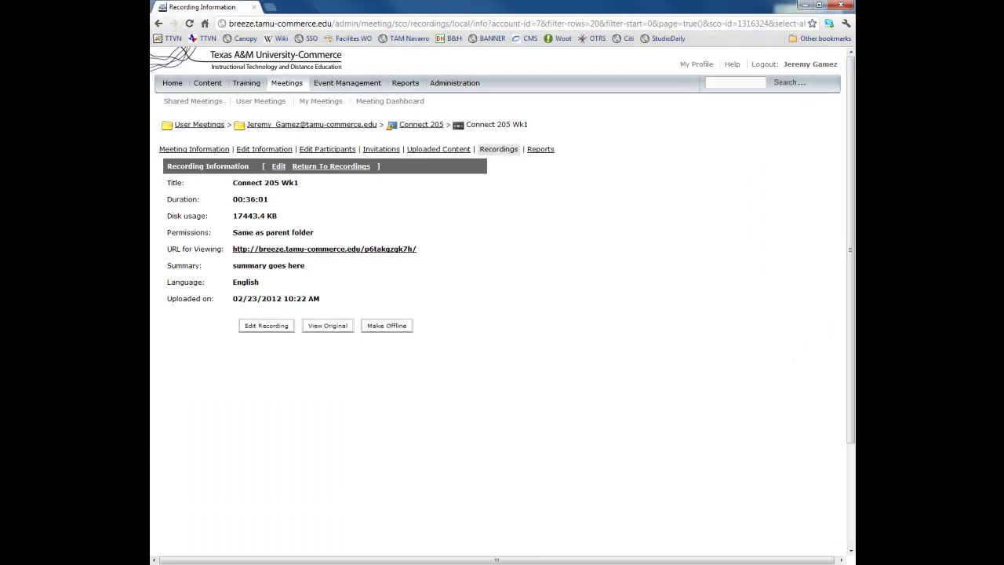
{"action": "left_click", "coordinate": [322, 328]}
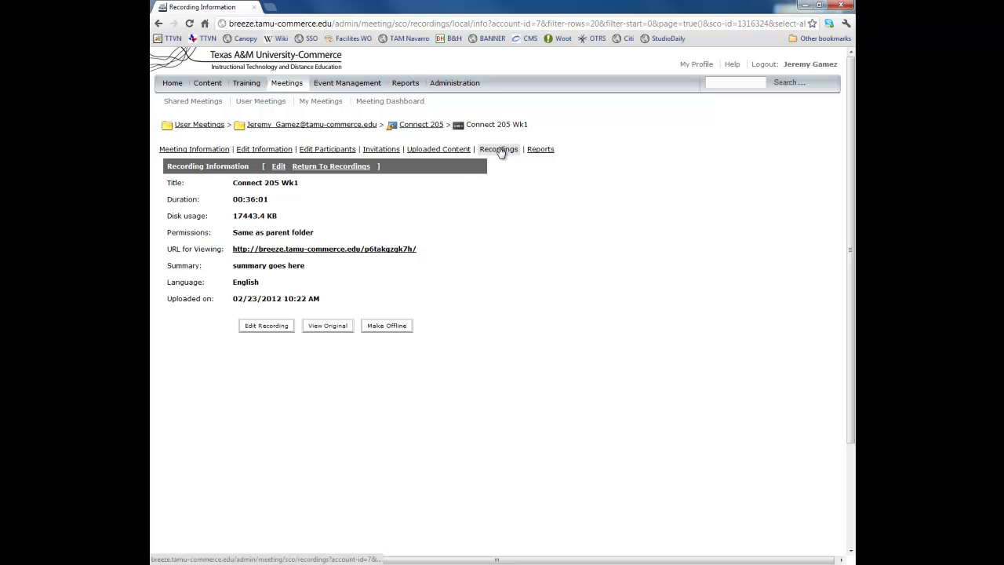
Step: Twice open Connect 205 Wk1's details from the Recordings list and select its viewing URL
{"action": "left_click", "coordinate": [404, 127]}
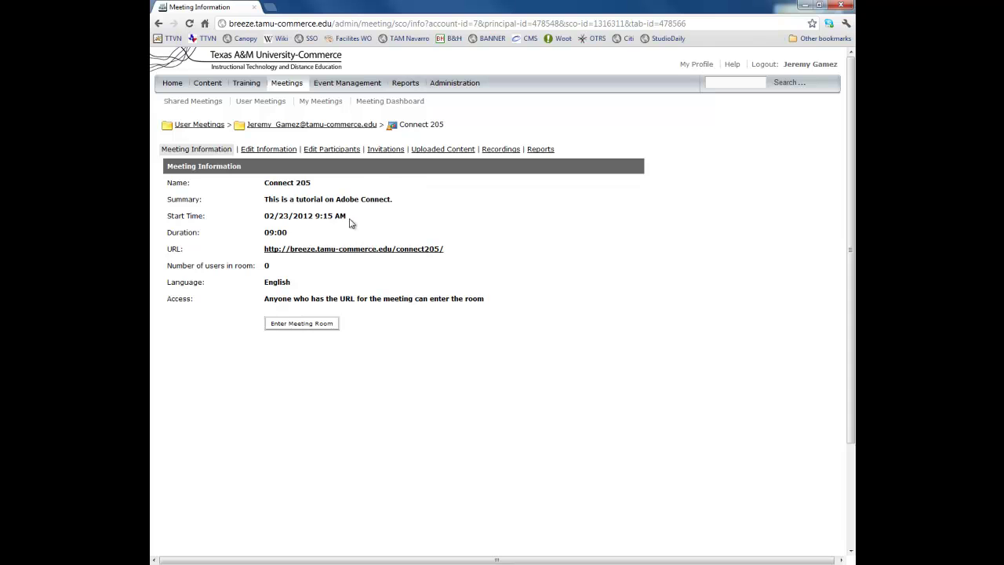
{"action": "left_click", "coordinate": [501, 149]}
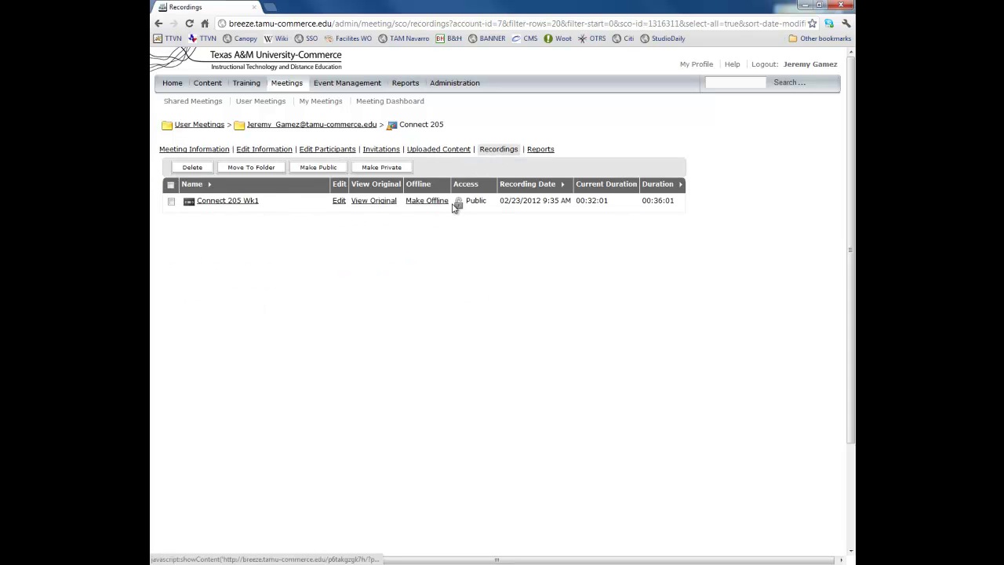
{"action": "left_click", "coordinate": [205, 202]}
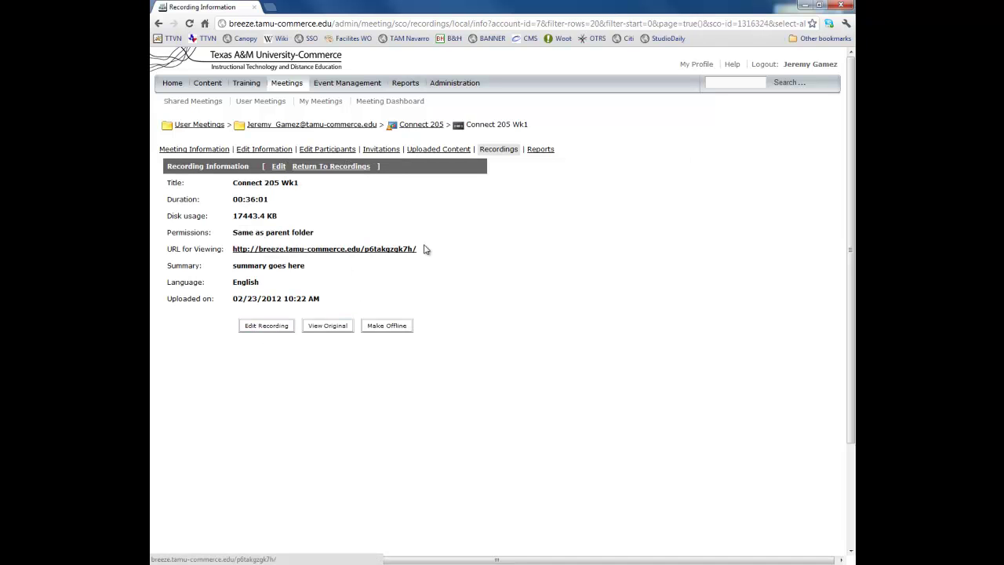
{"action": "left_click_drag", "start_coordinate": [428, 252], "coordinate": [232, 250]}
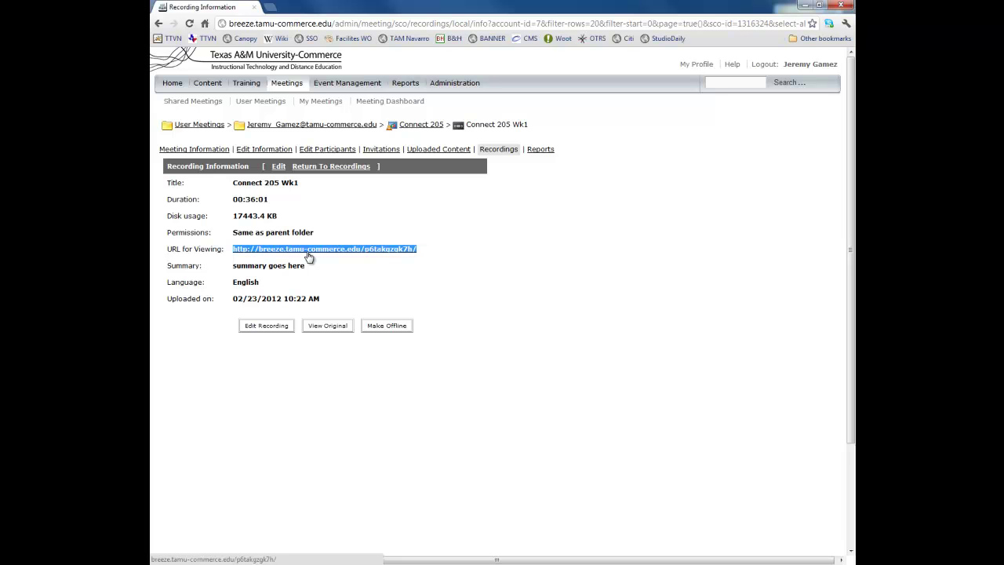
{"action": "left_click", "coordinate": [413, 125]}
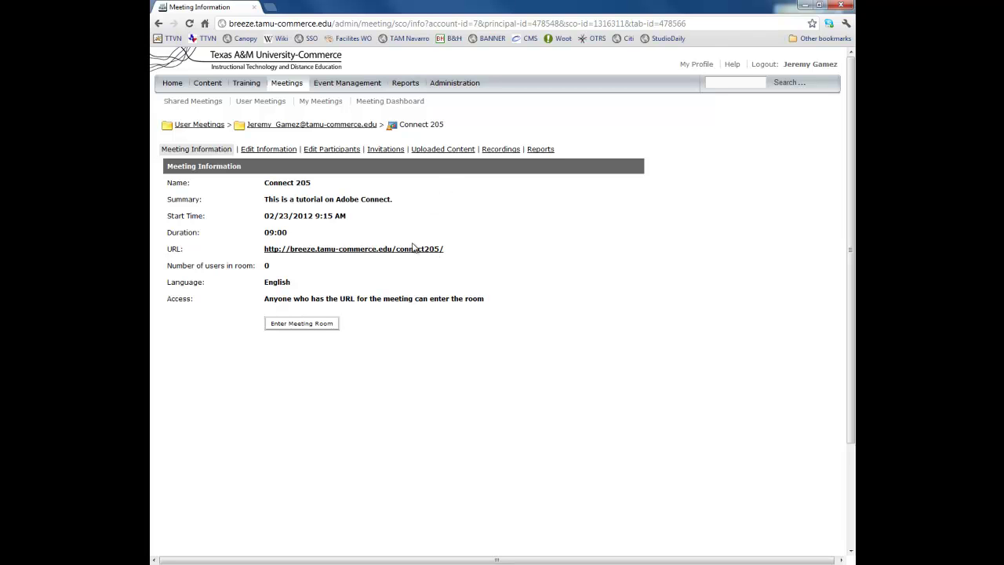
{"action": "left_click", "coordinate": [493, 149]}
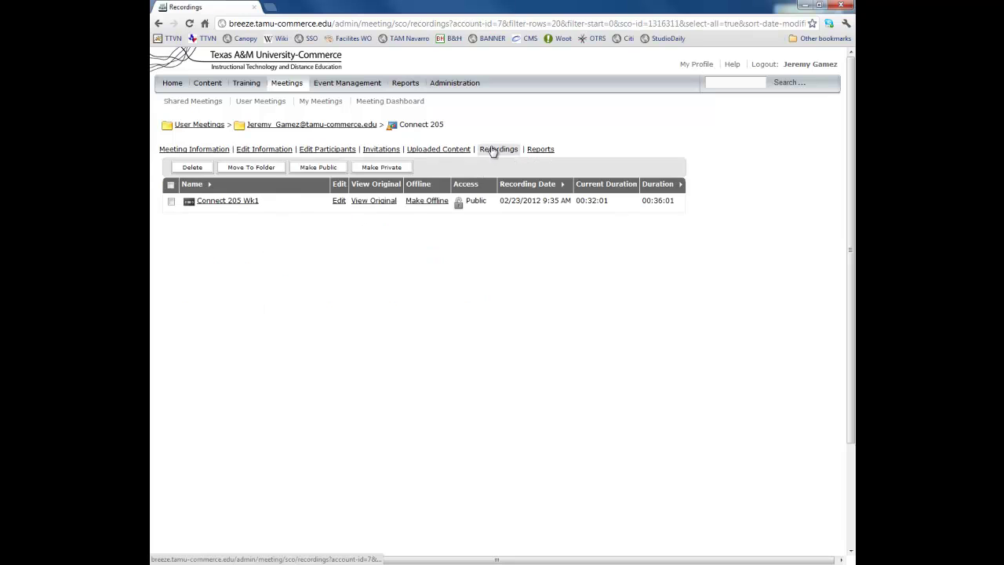
{"action": "left_click", "coordinate": [240, 202]}
{"action": "left_click_drag", "start_coordinate": [418, 251], "coordinate": [231, 251]}
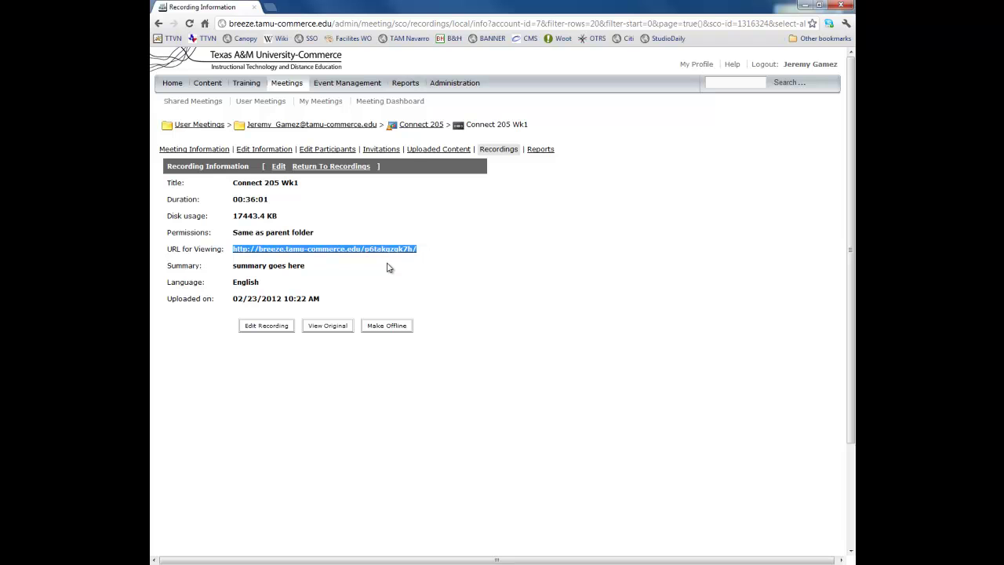
Step: Reopen the Connect 205 Wk1 details, select the full viewing URL and copy it
{"action": "left_click", "coordinate": [421, 124]}
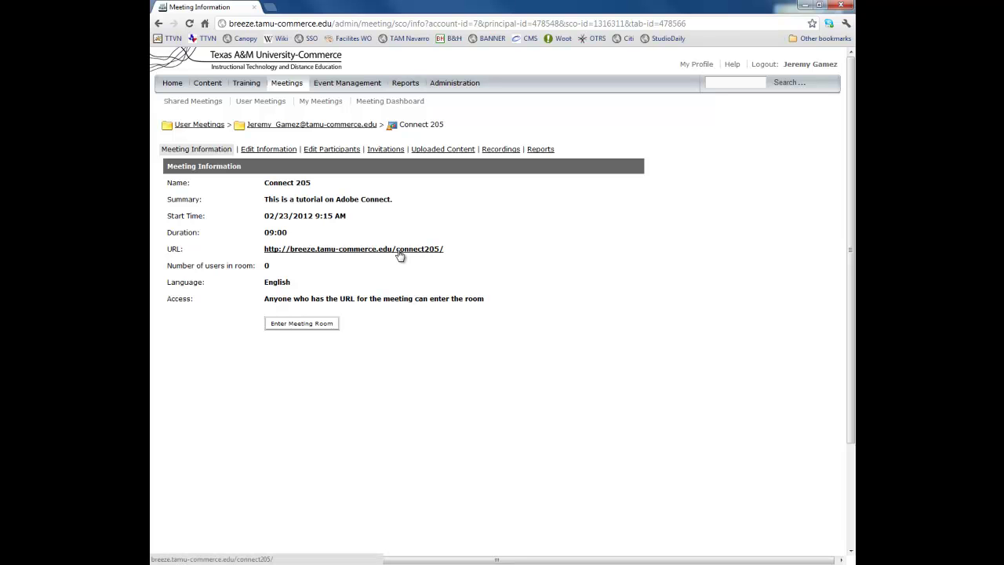
{"action": "left_click", "coordinate": [501, 149]}
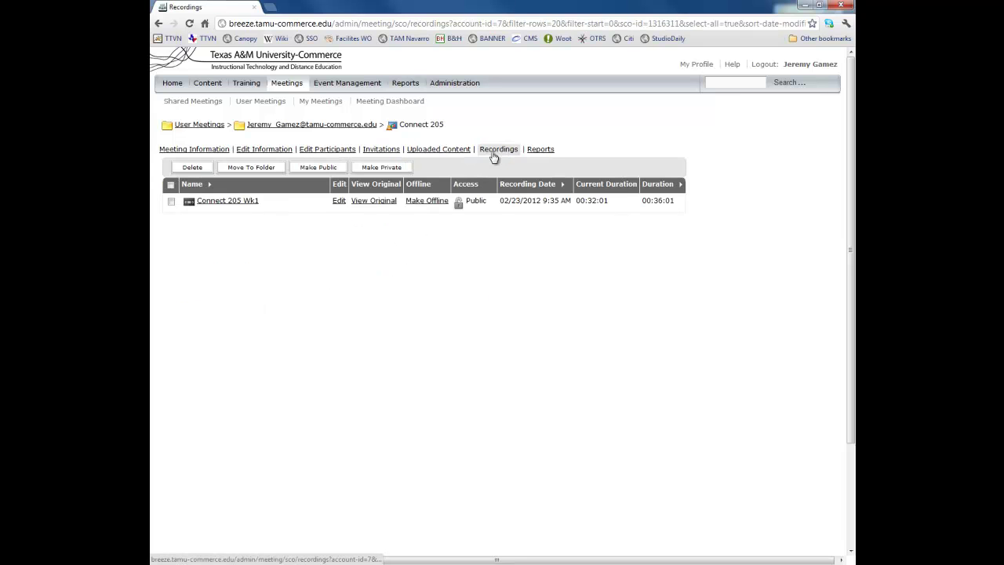
{"action": "left_click", "coordinate": [249, 200]}
{"action": "left_click_drag", "start_coordinate": [421, 251], "coordinate": [250, 248]}
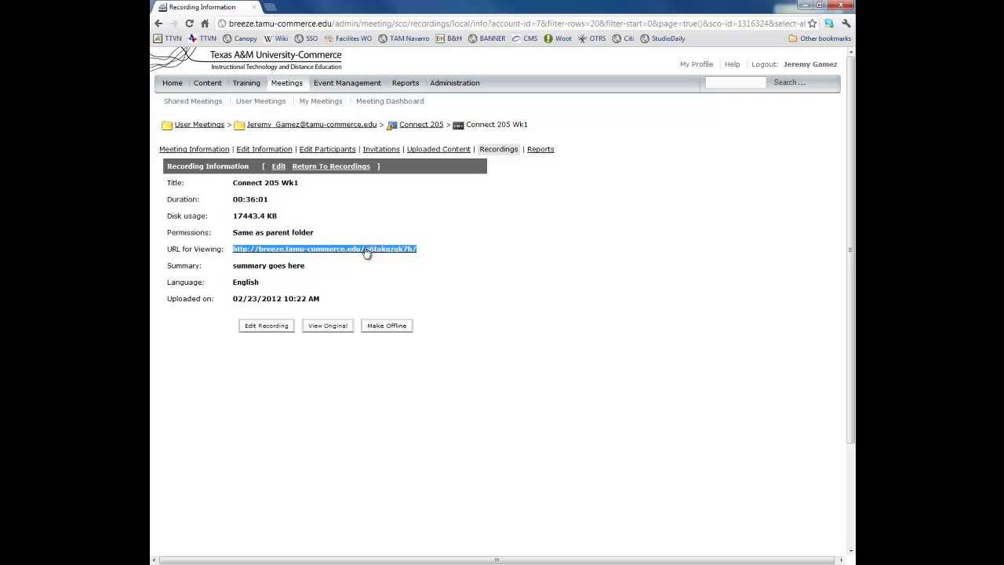
{"action": "right_click", "coordinate": [365, 250]}
{"action": "left_click", "coordinate": [345, 303]}
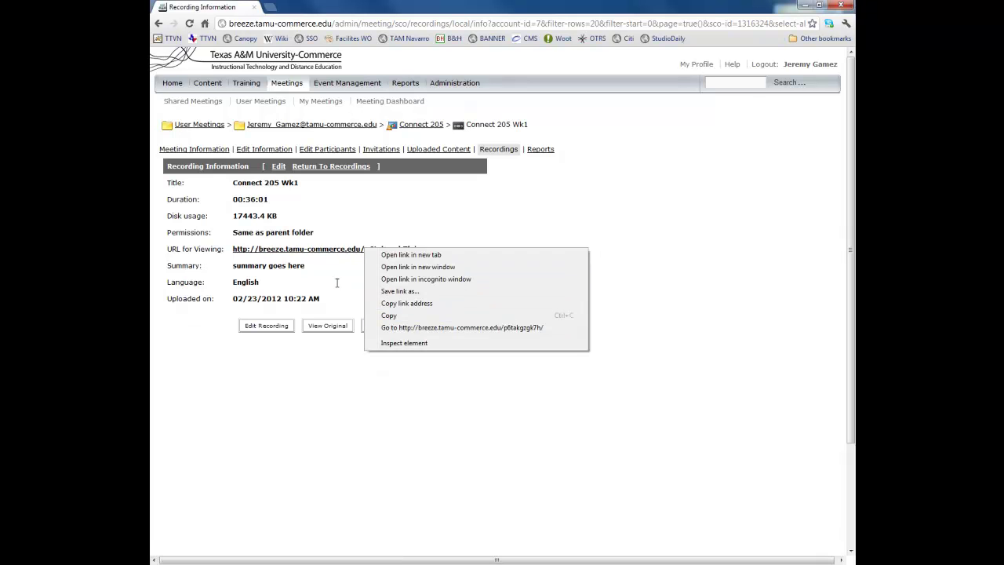